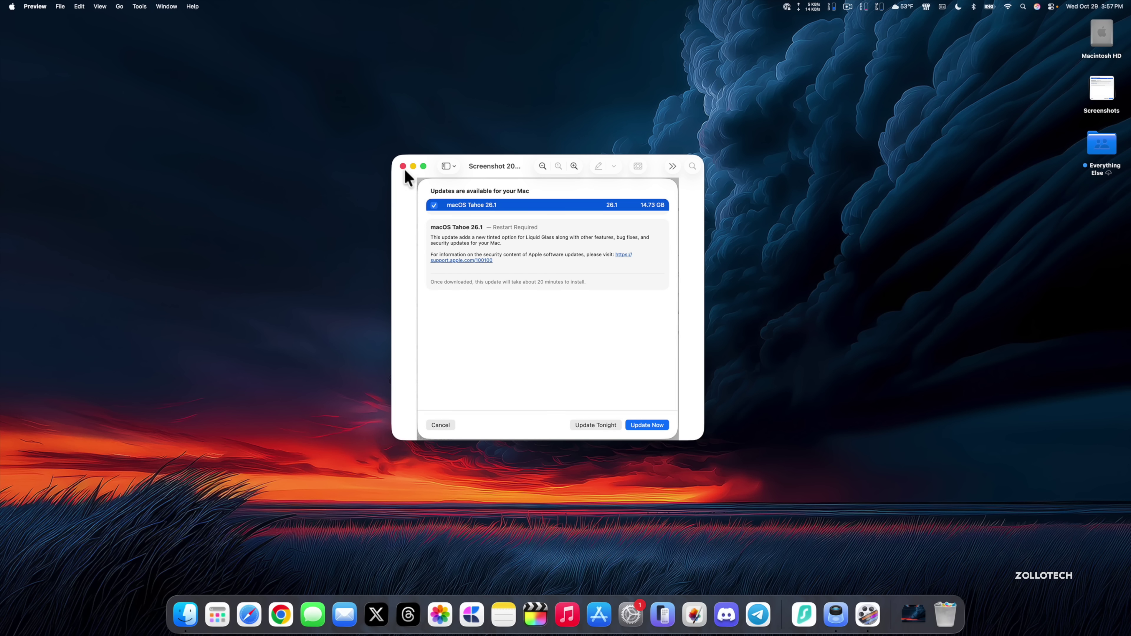
Close Preview, open About This Mac, and reveal macOS 26.1's full build number 25B77
click(403, 166)
click(12, 6)
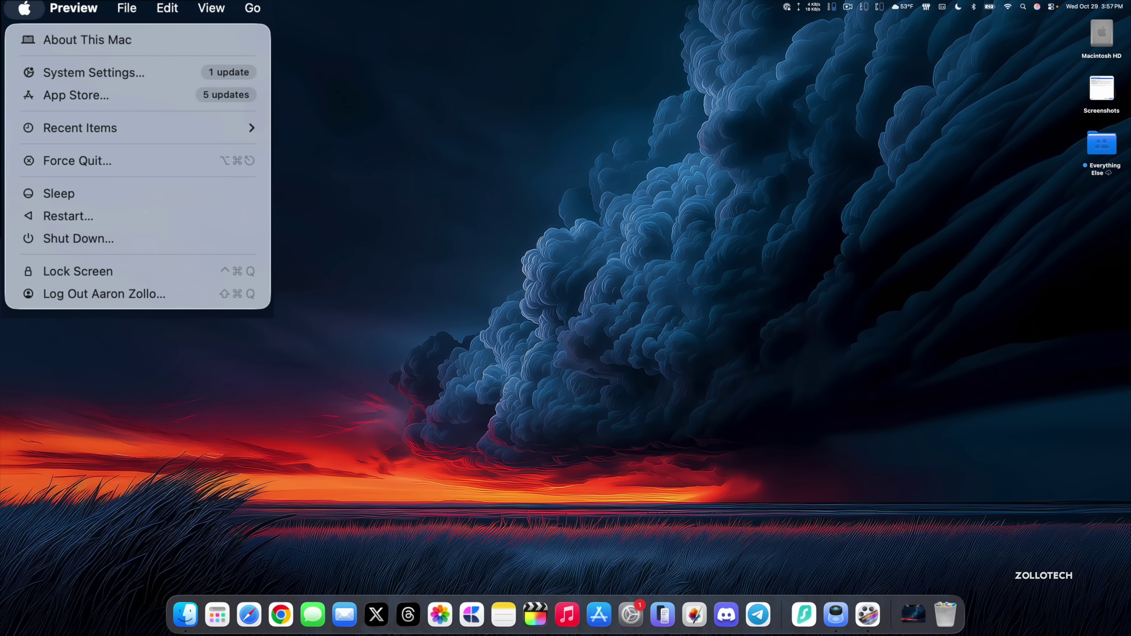
click(66, 40)
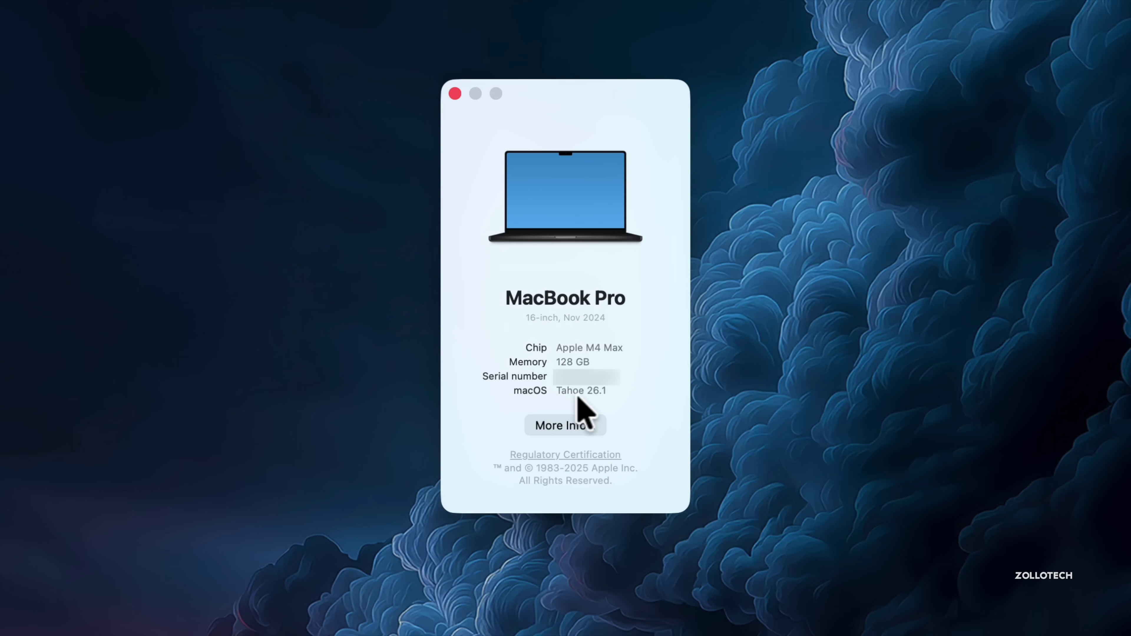
drag(585, 391, 578, 390)
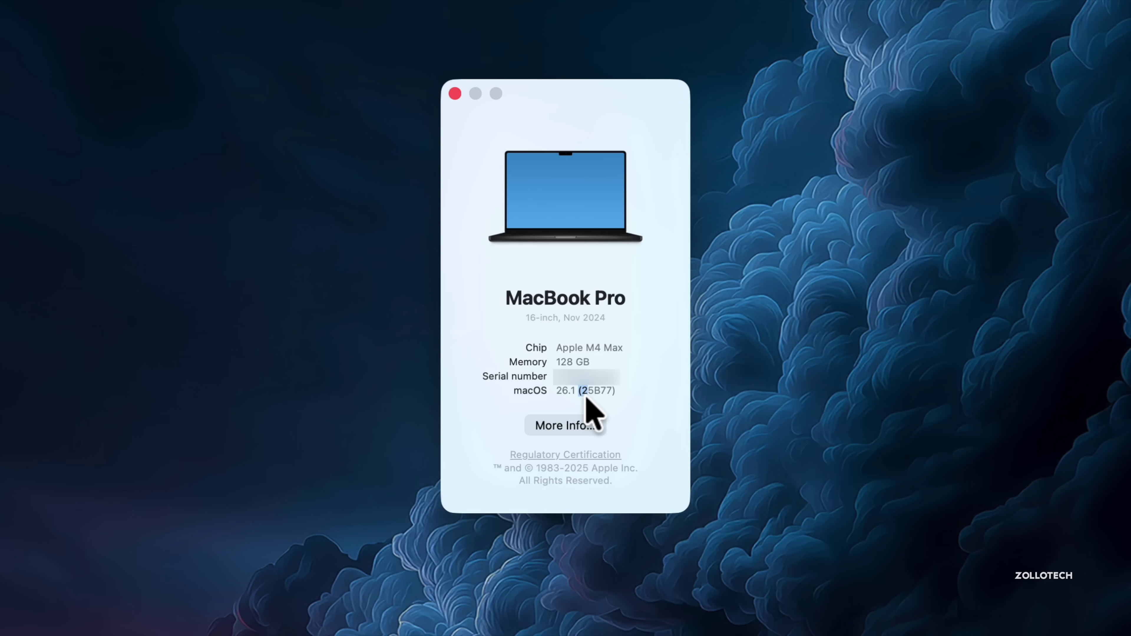
drag(611, 392, 576, 391)
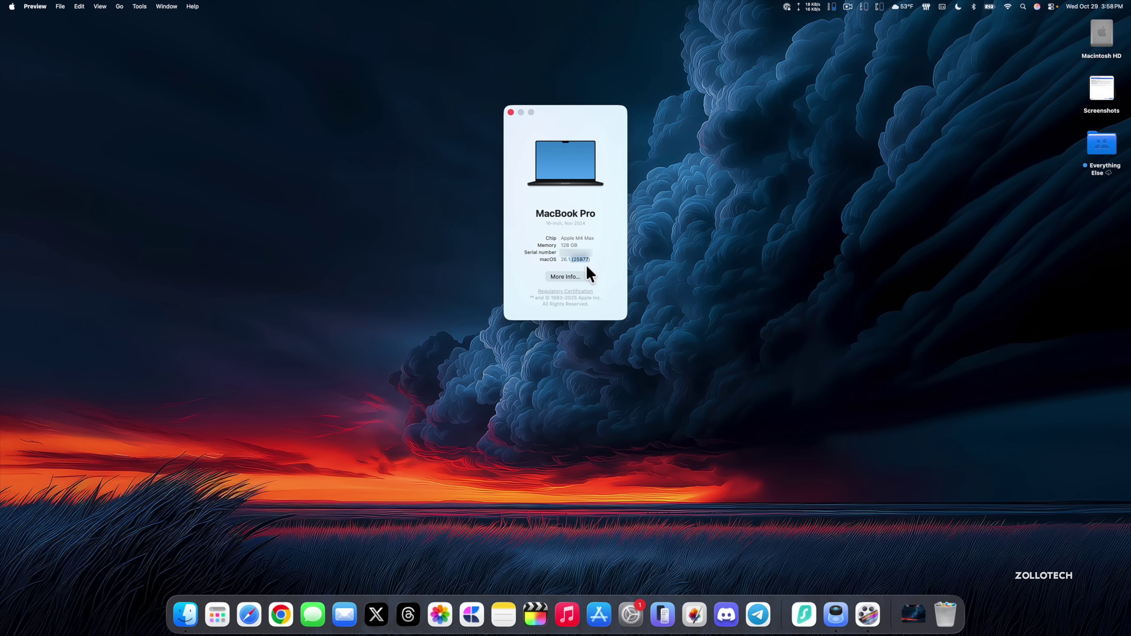
Open the Appearance settings and toggle Liquid Glass between Clear and Tinted
click(511, 112)
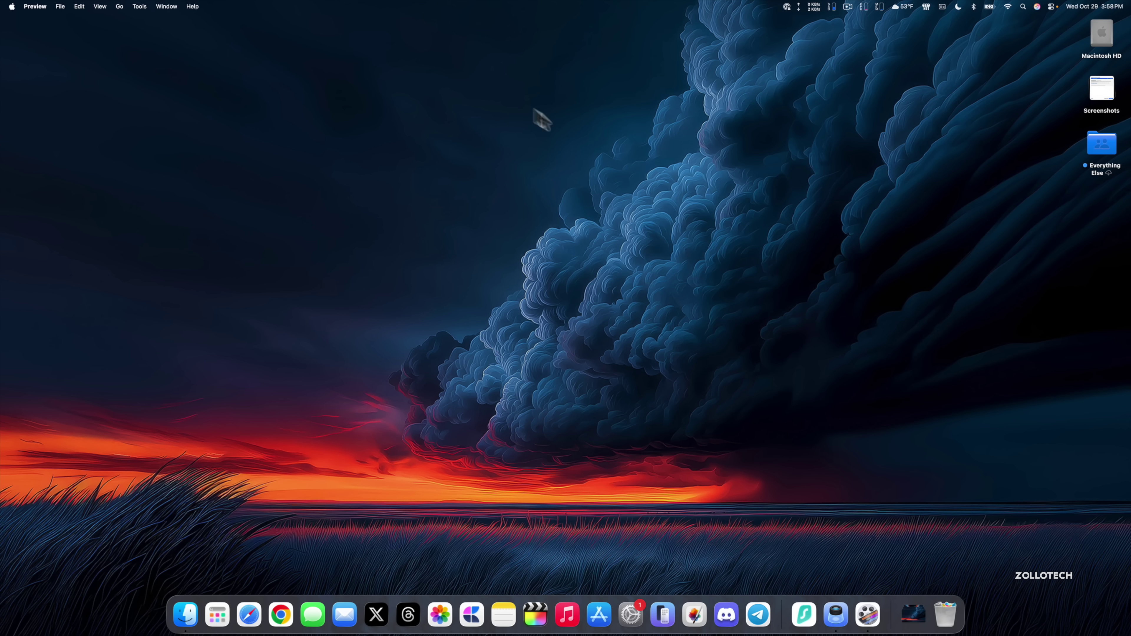
click(630, 614)
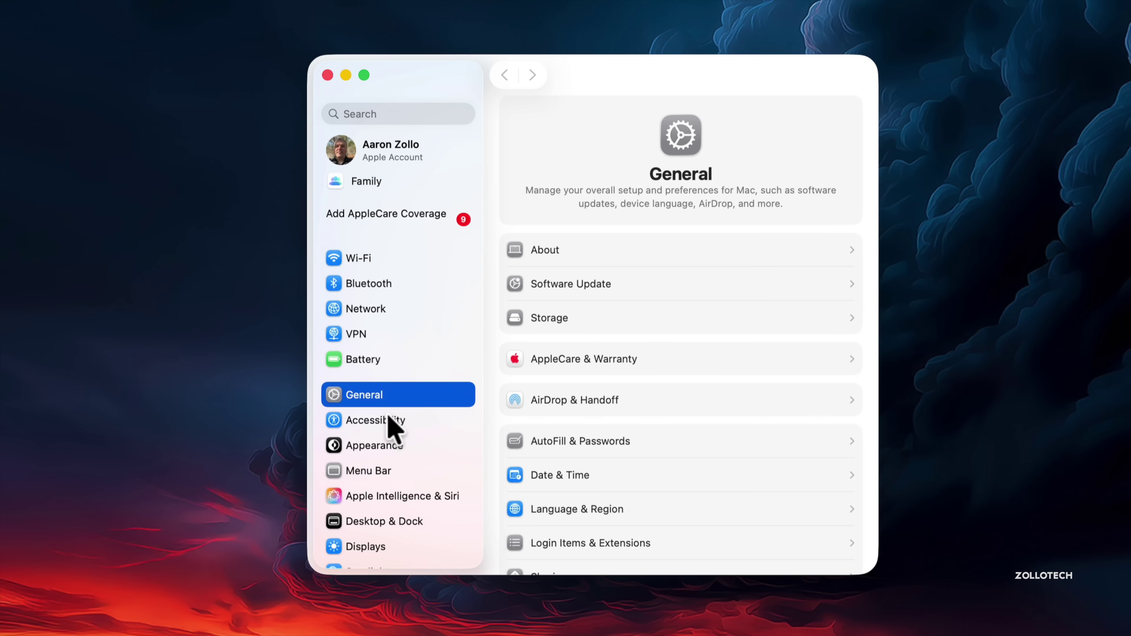
click(460, 368)
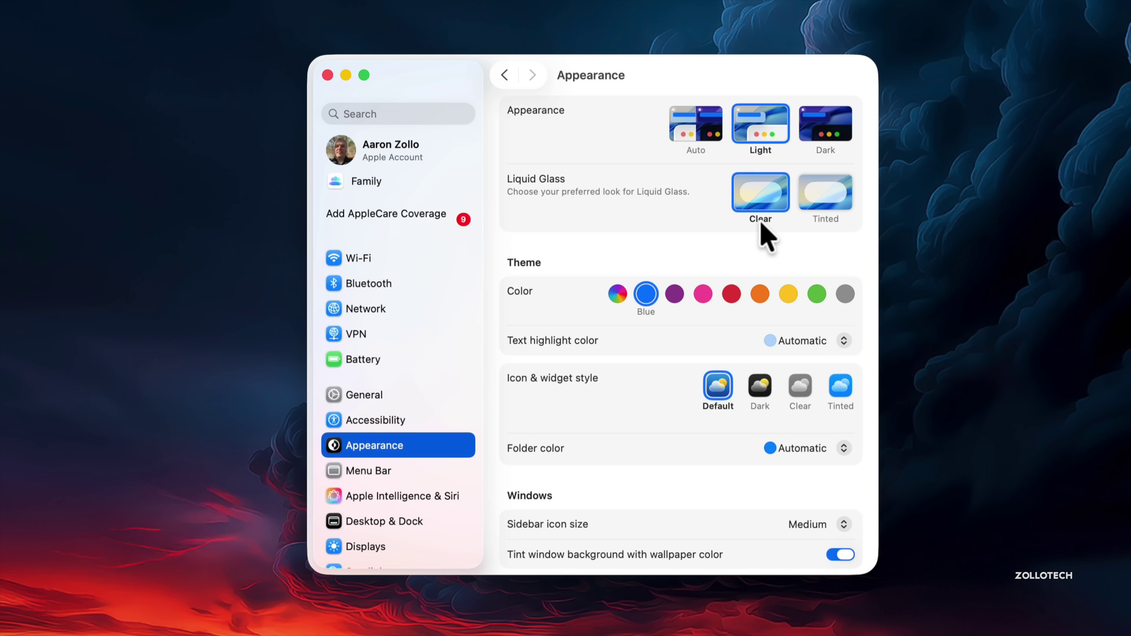
click(839, 193)
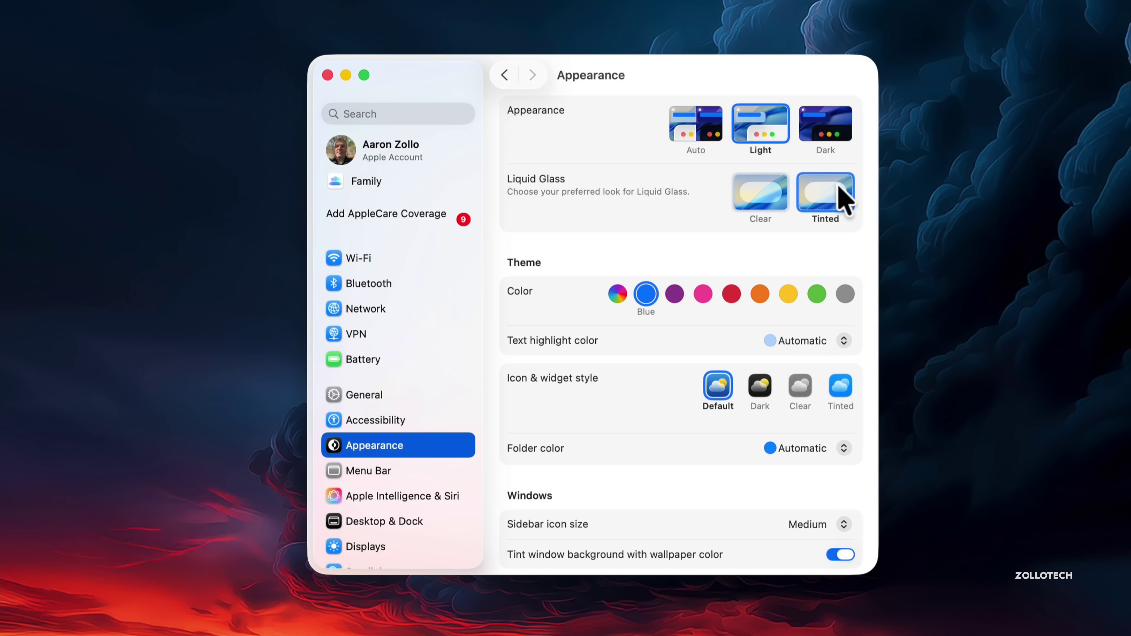
click(762, 197)
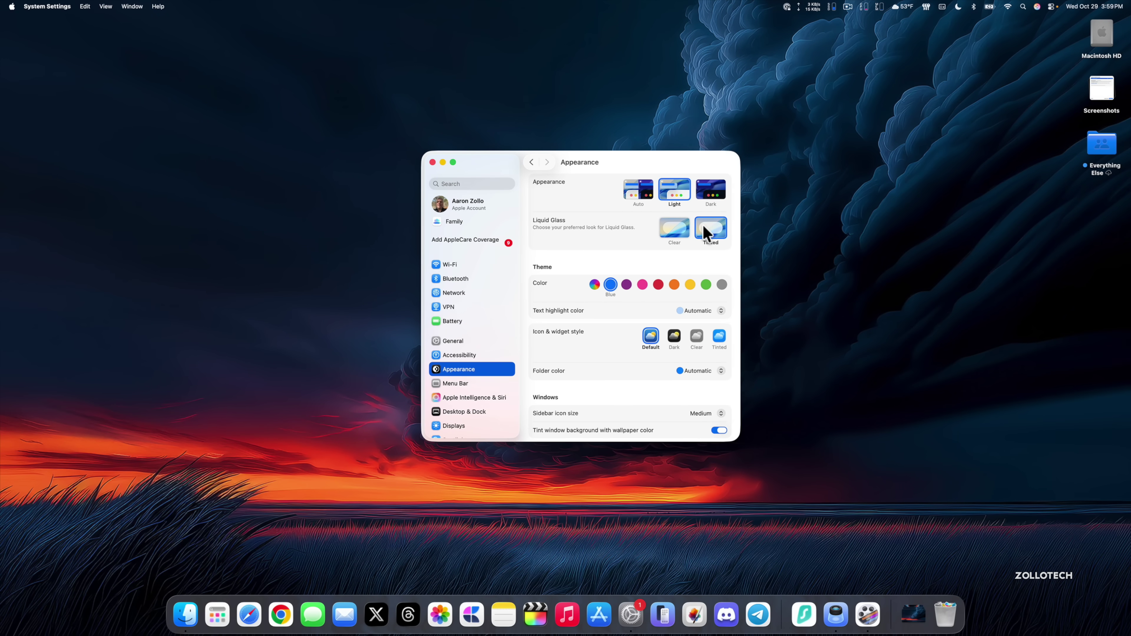
click(676, 228)
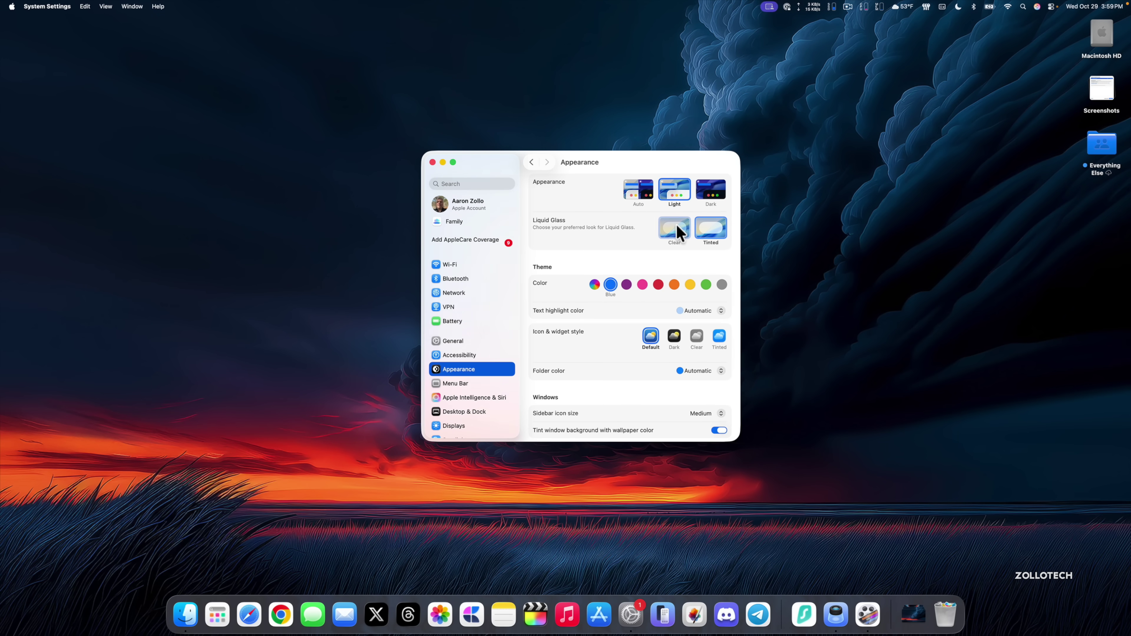
click(709, 229)
Compare Tinted and Clear glass in Control Center, ending with Liquid Glass on Tinted
click(1052, 7)
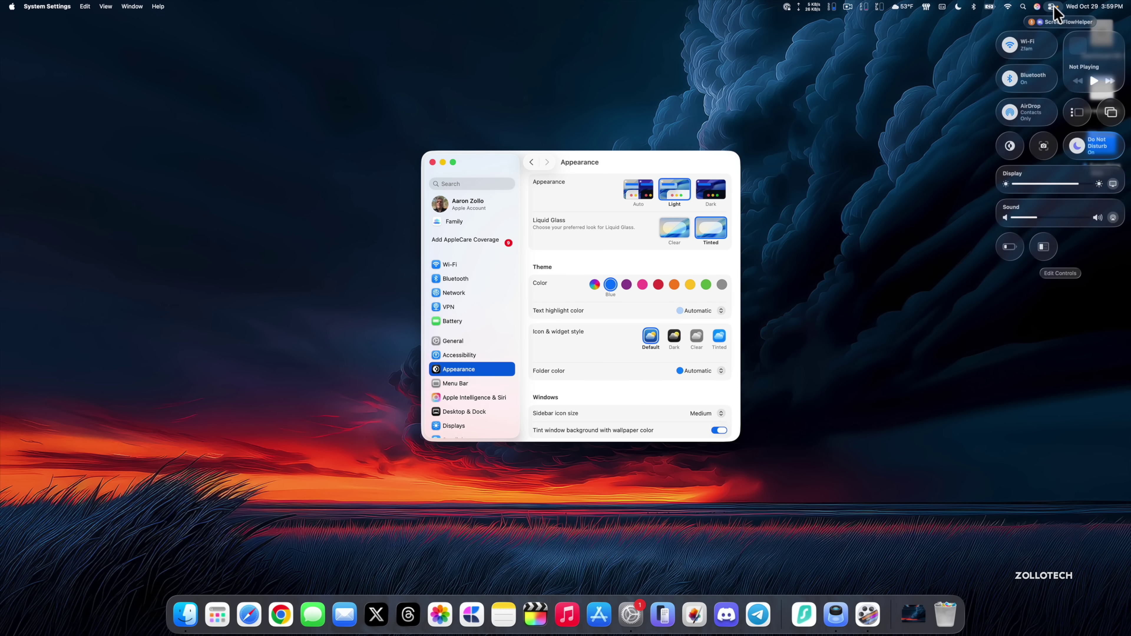
click(675, 241)
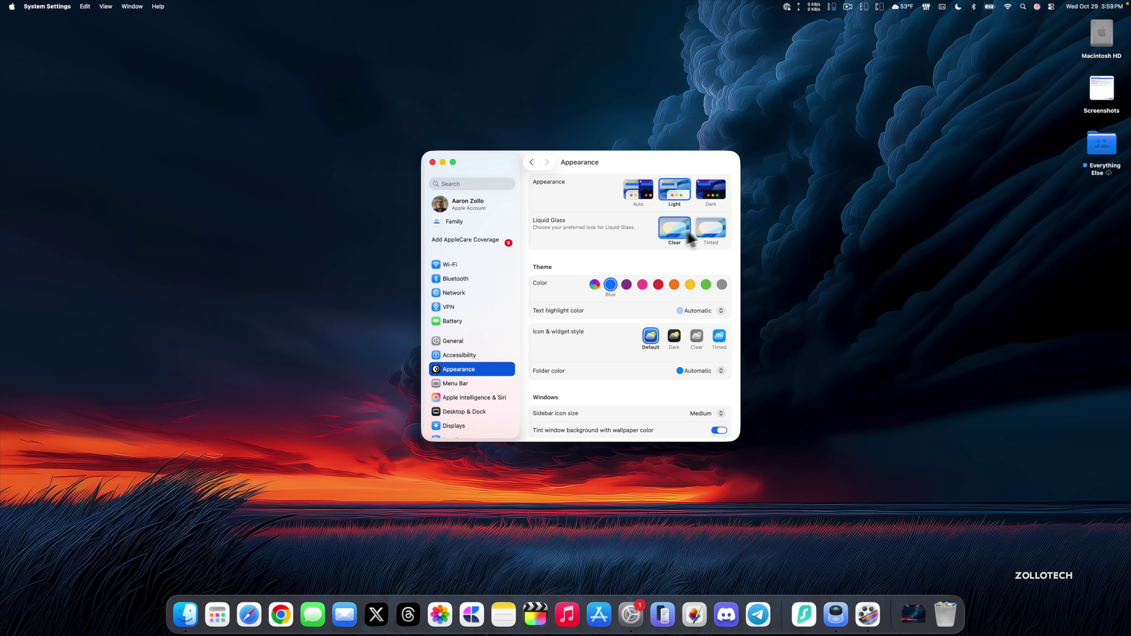
click(1052, 7)
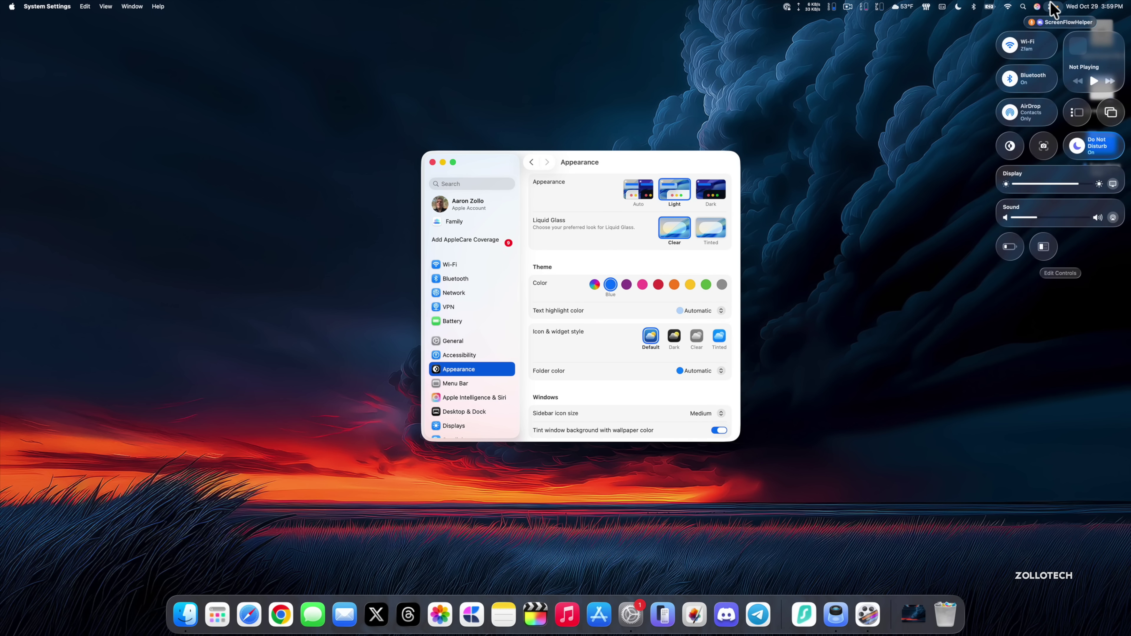
click(711, 228)
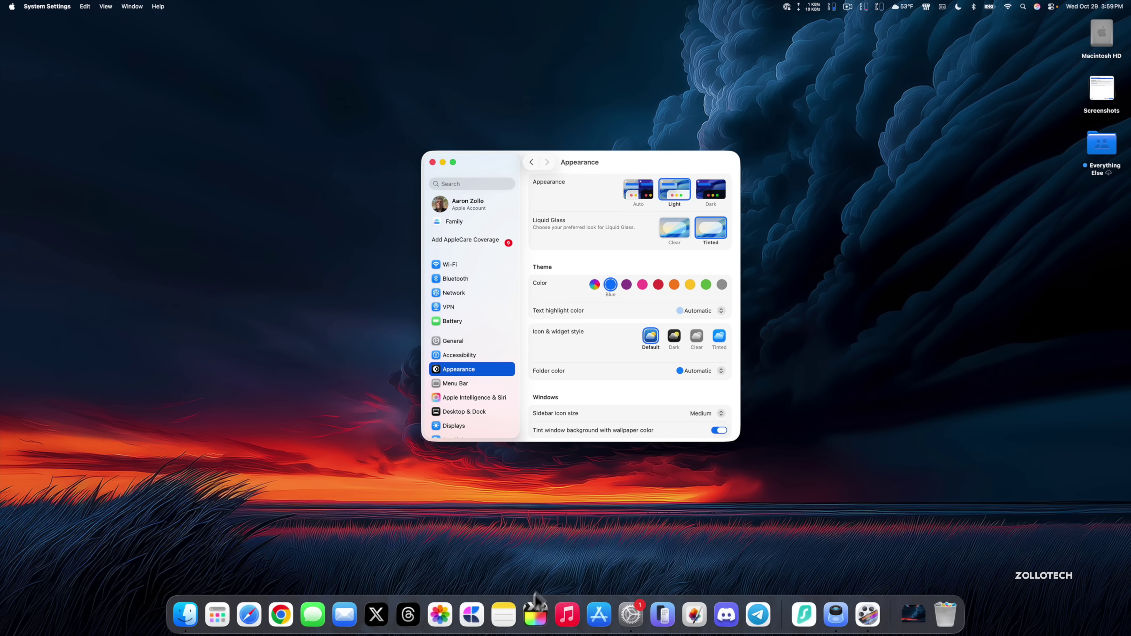
click(566, 612)
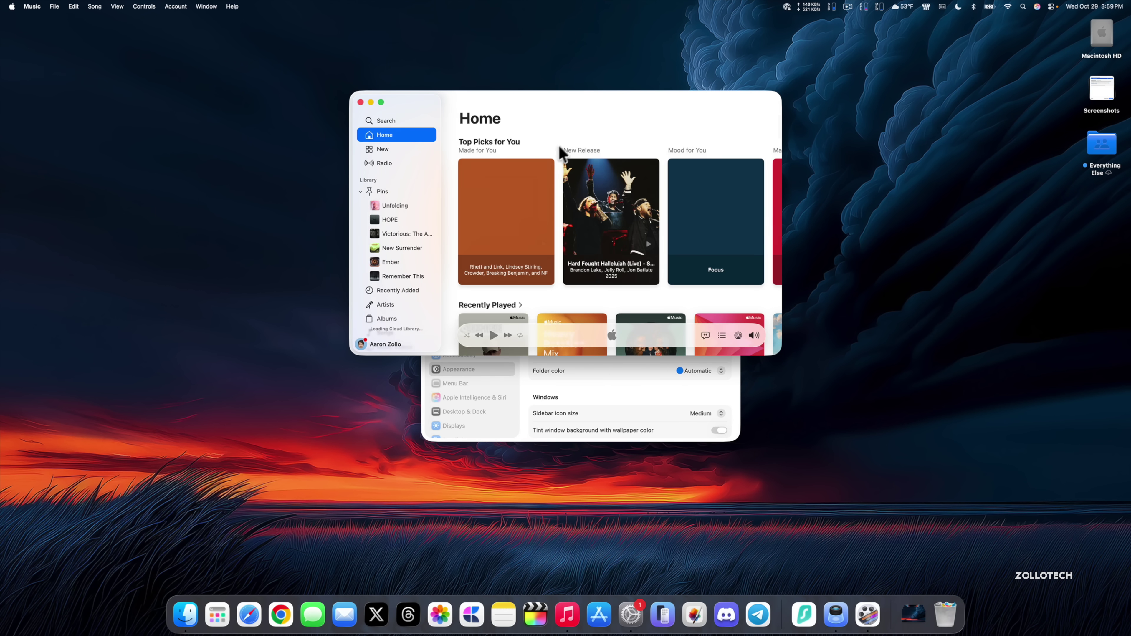
Scroll Music's Home page and move its window down to uncover the Appearance settings
scroll(587, 240, down, 3)
scroll(592, 251, up, 2)
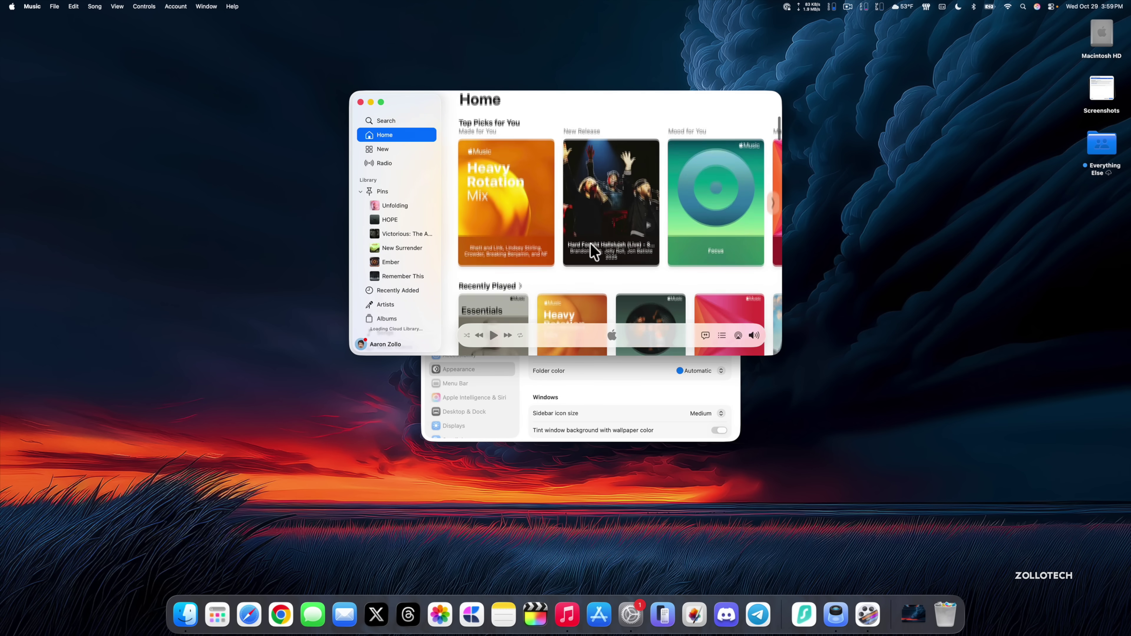
drag(576, 101, 573, 292)
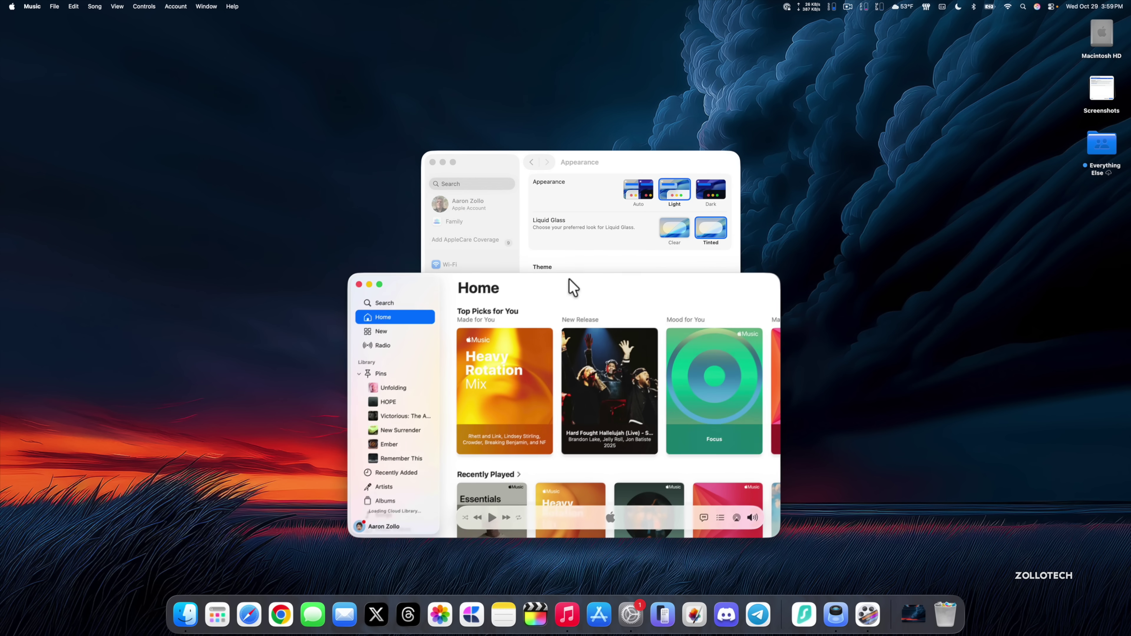
click(590, 161)
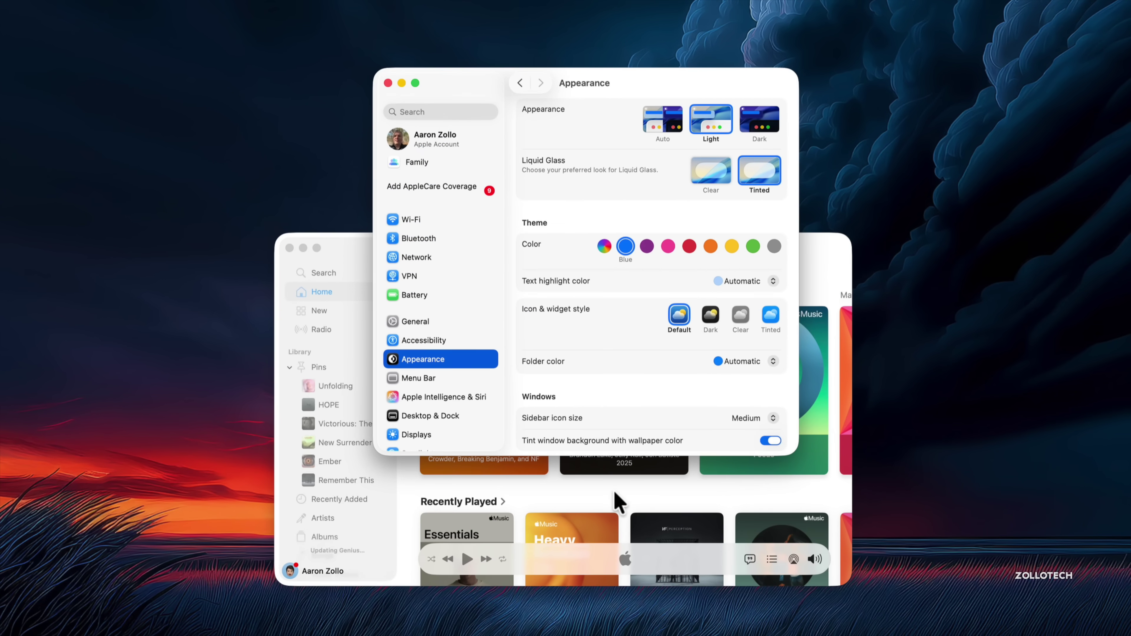
click(617, 501)
Switch Liquid Glass to Clear and scroll Music's Home page to compare the look
scroll(617, 502, down, 10)
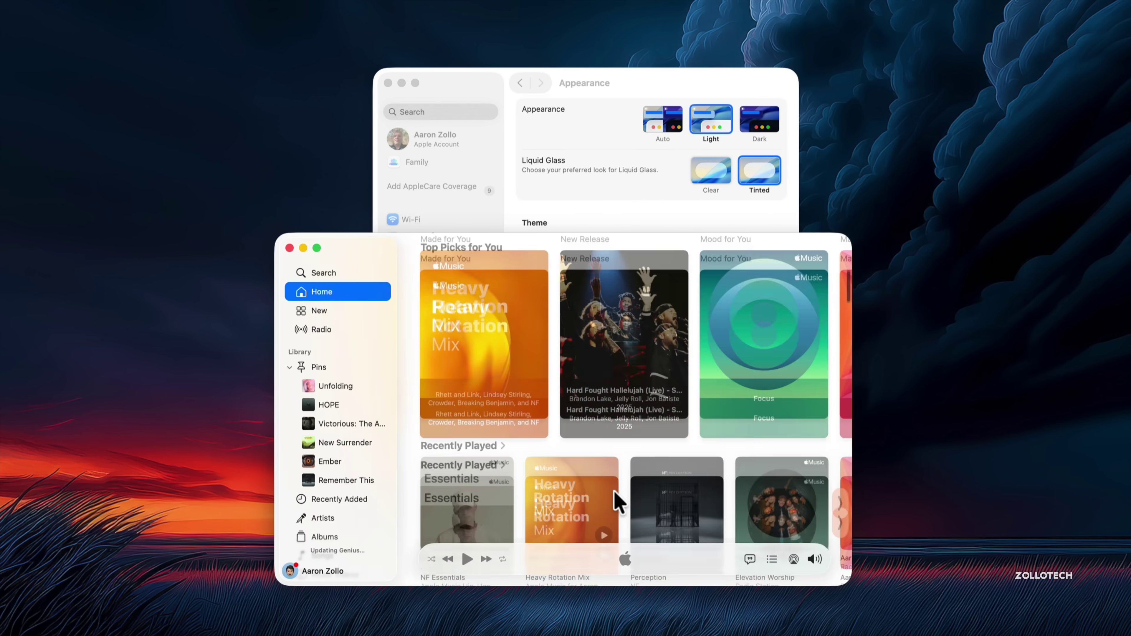
scroll(615, 499, up, 10)
scroll(618, 502, down, 1)
scroll(617, 501, down, 10)
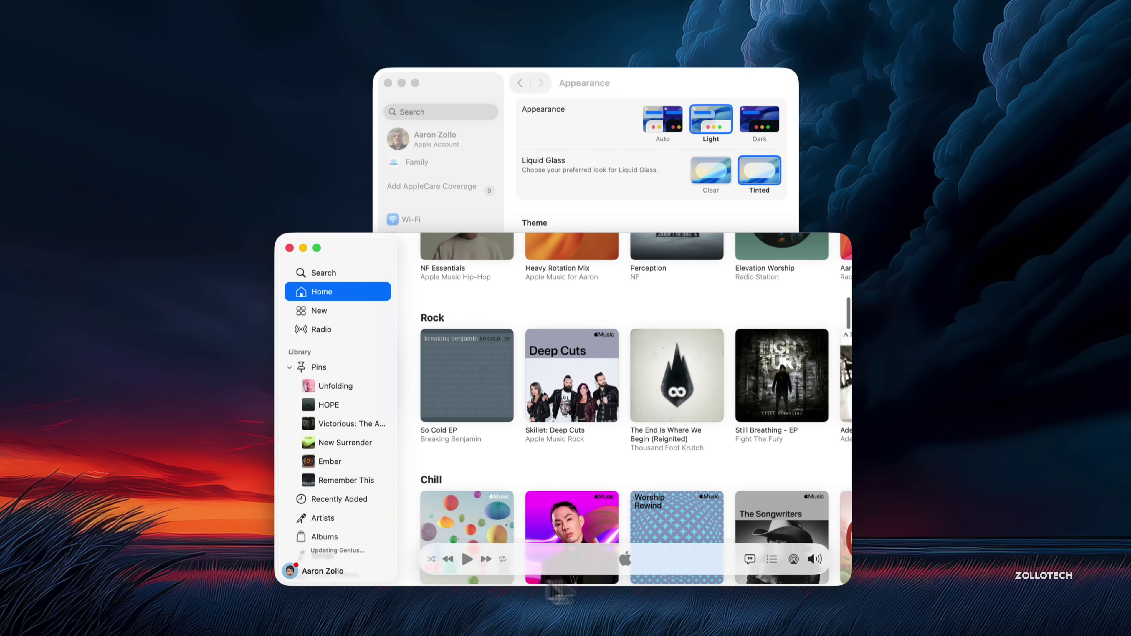
scroll(646, 481, down, 5)
scroll(647, 484, up, 15)
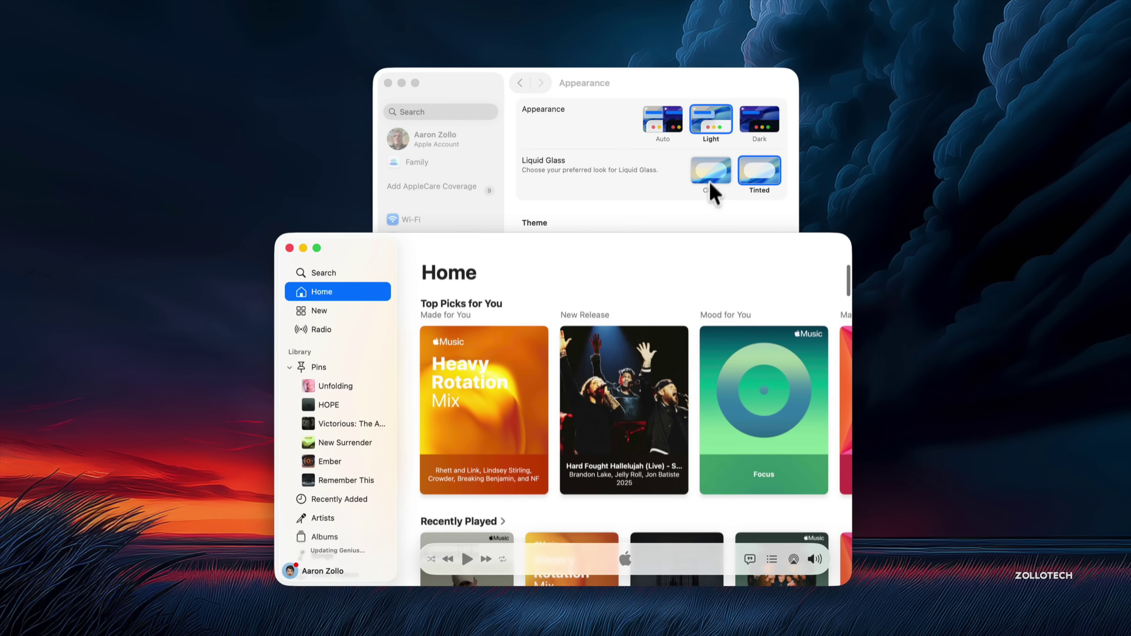
click(712, 174)
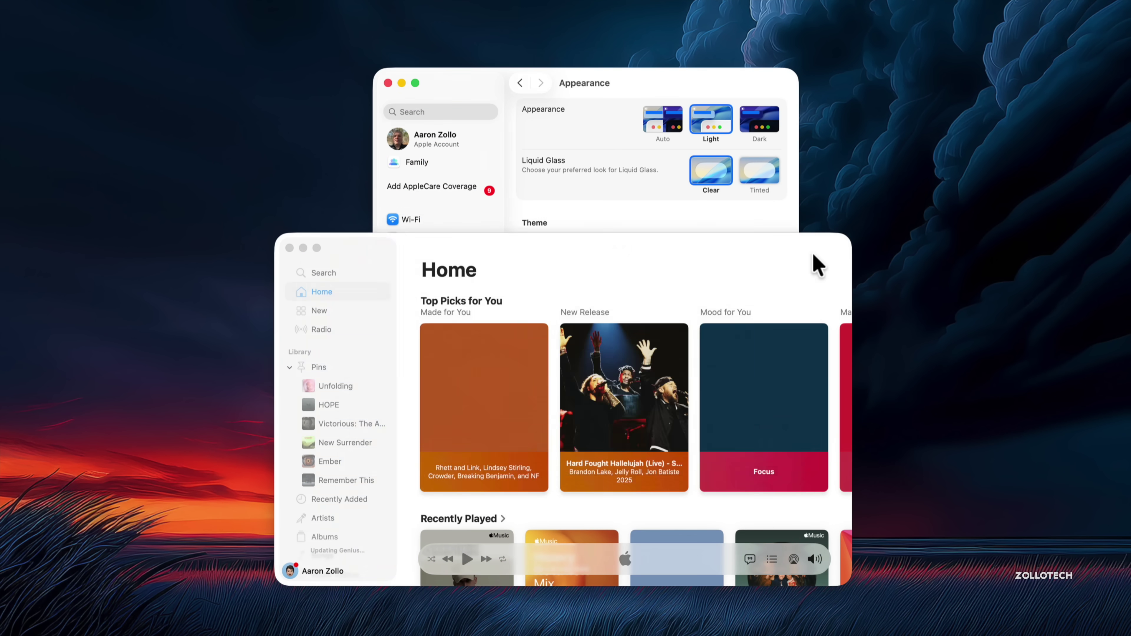
click(668, 415)
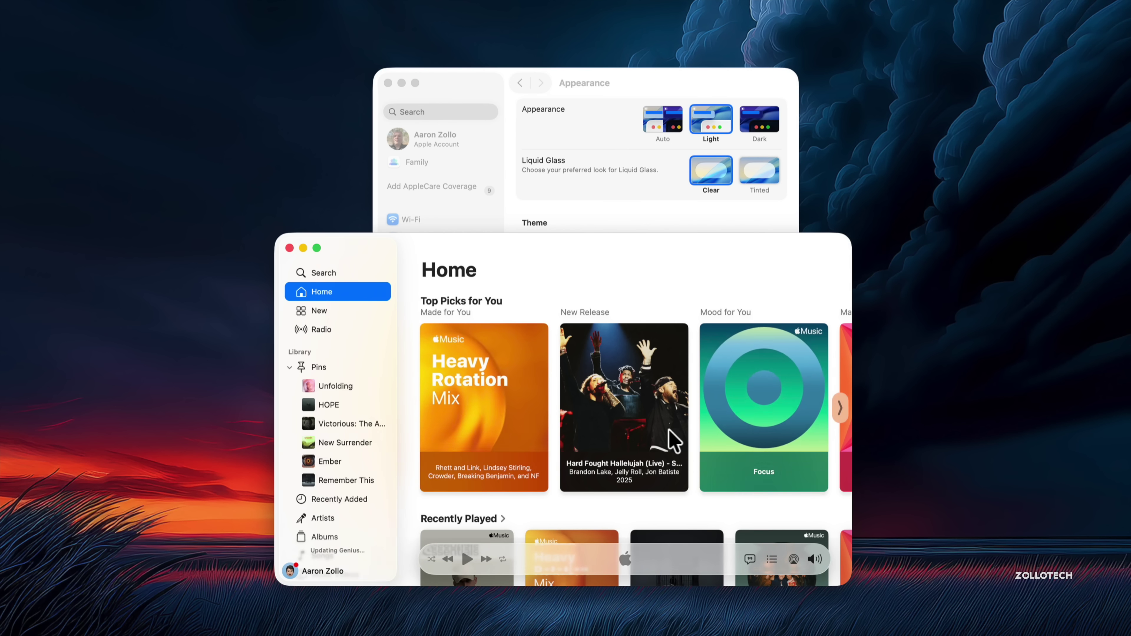
scroll(668, 427, down, 5)
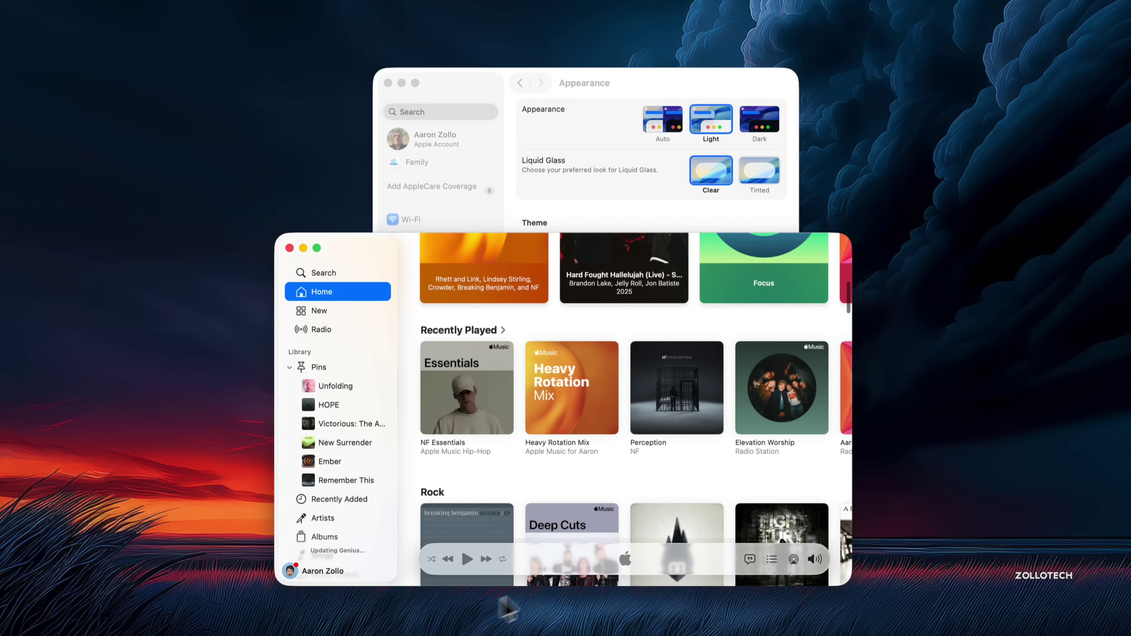
scroll(552, 501, down, 3)
scroll(552, 504, up, 5)
scroll(553, 506, up, 3)
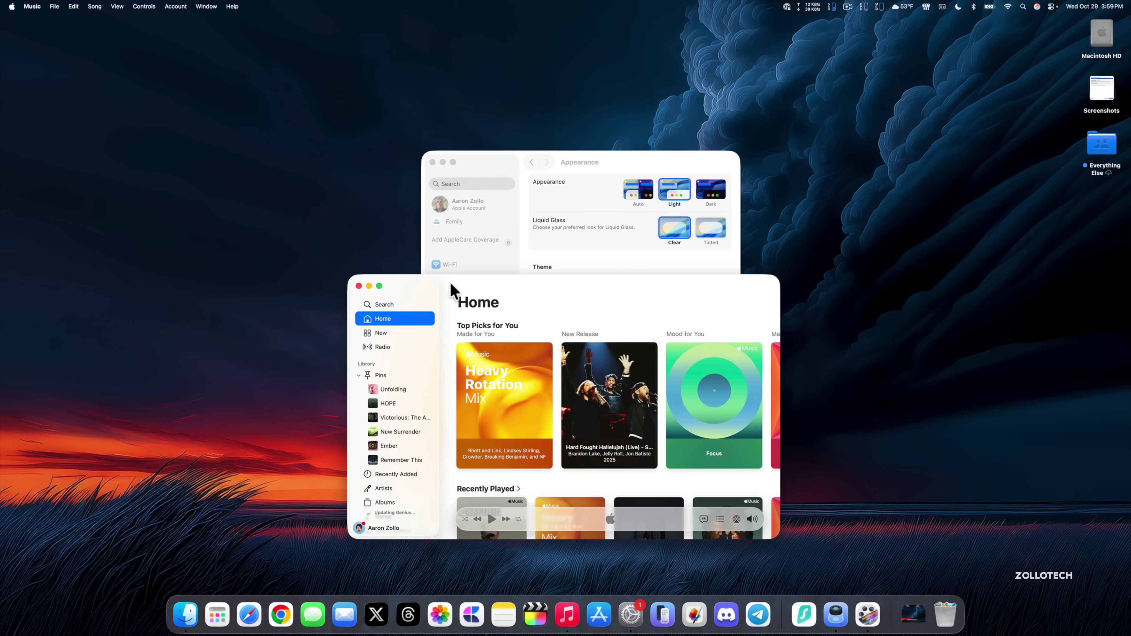
Minimize Music, quit System Settings, and browse Spotlight's Applications grid
key(super+m)
key(super+q)
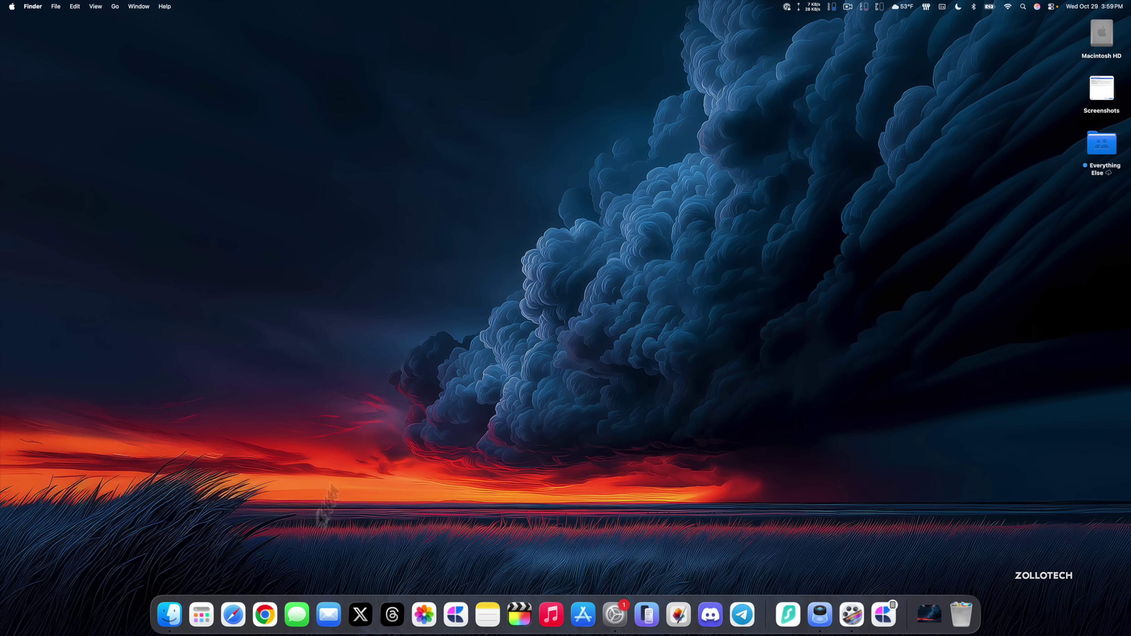
click(202, 614)
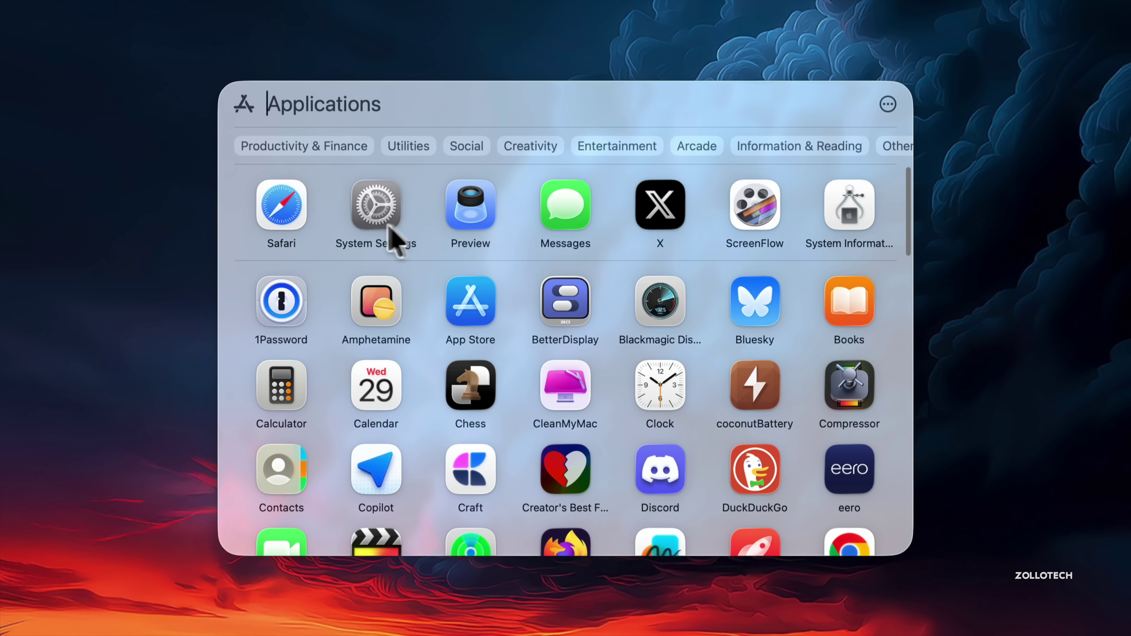
scroll(838, 445, down, 10)
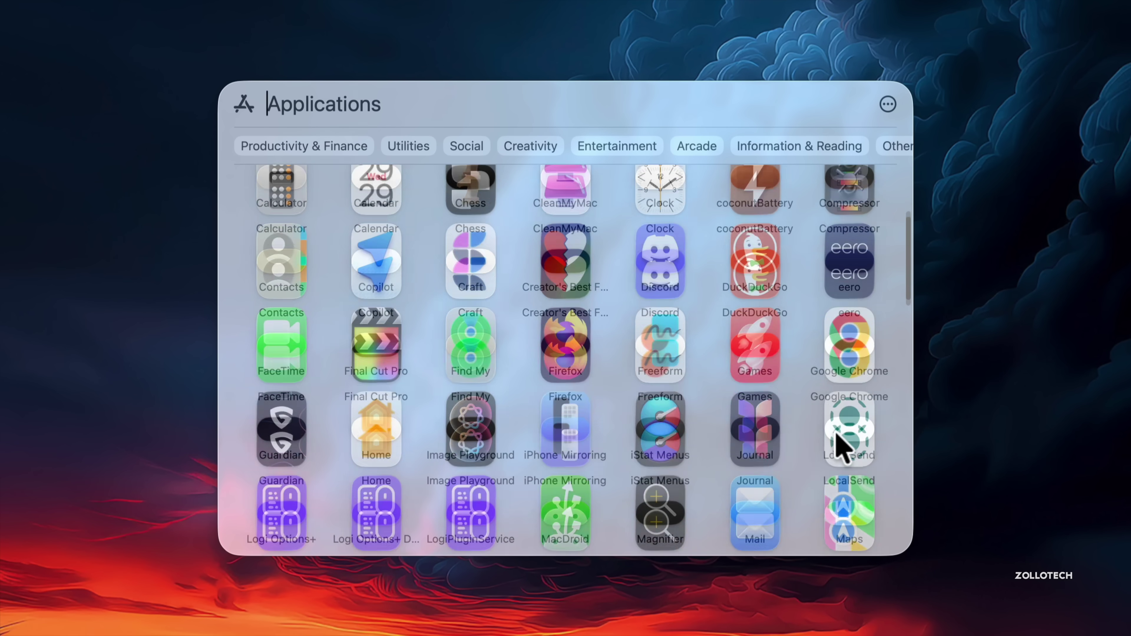
scroll(820, 434, up, 10)
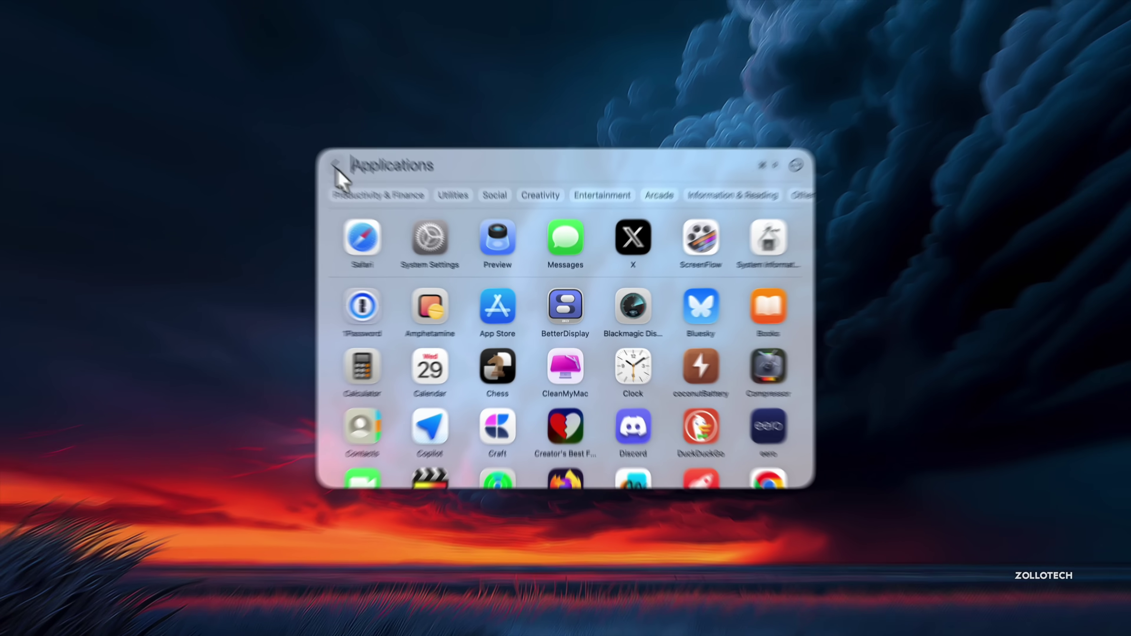
Go back to search, reopen the Applications list with Cmd+1, and scroll to the TV app
click(242, 103)
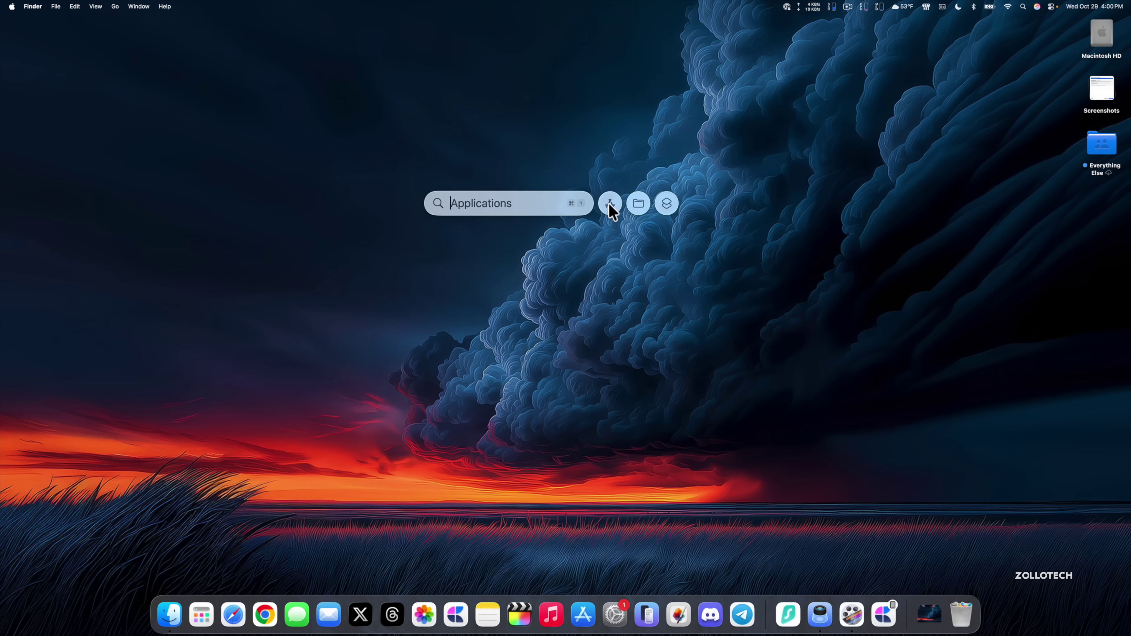
click(610, 204)
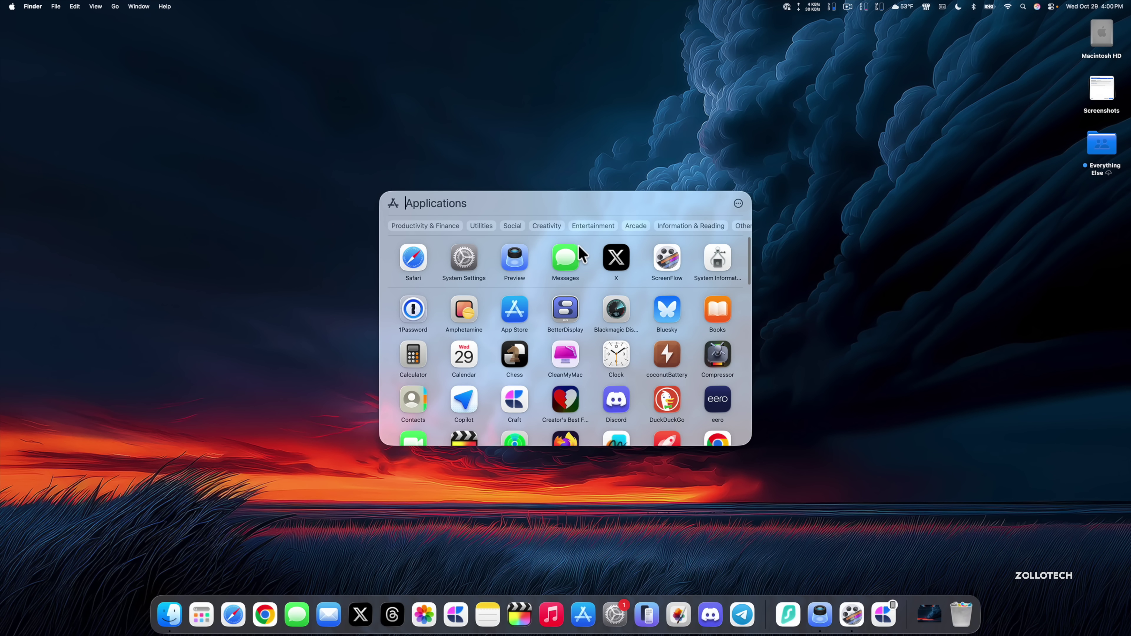
click(394, 204)
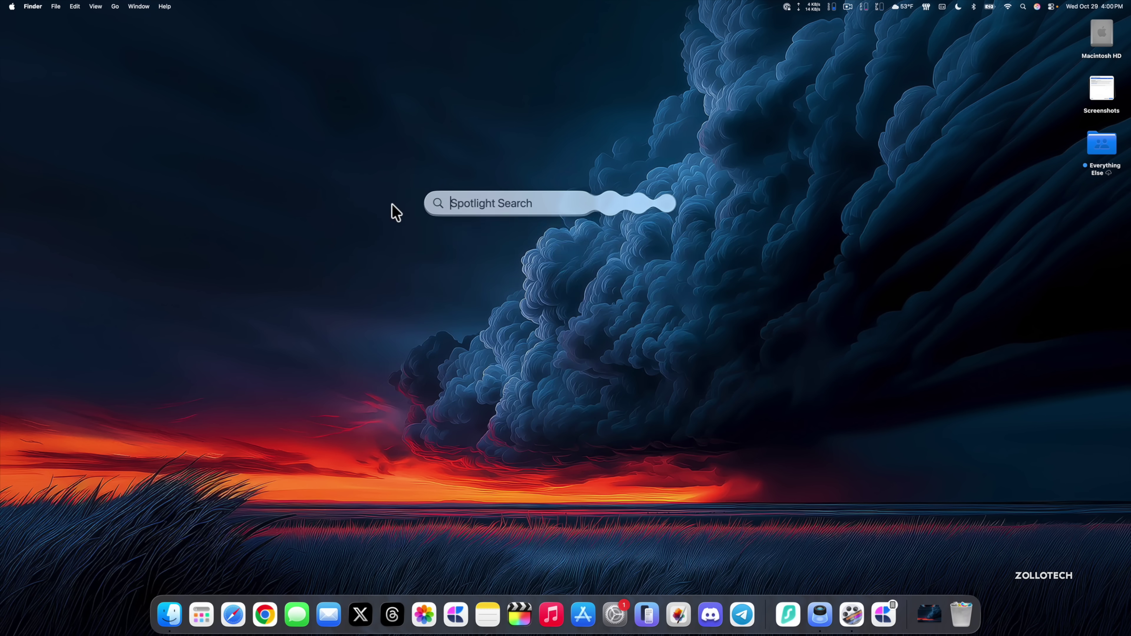
key(cmd+1)
scroll(452, 349, down, 10)
scroll(451, 349, down, 5)
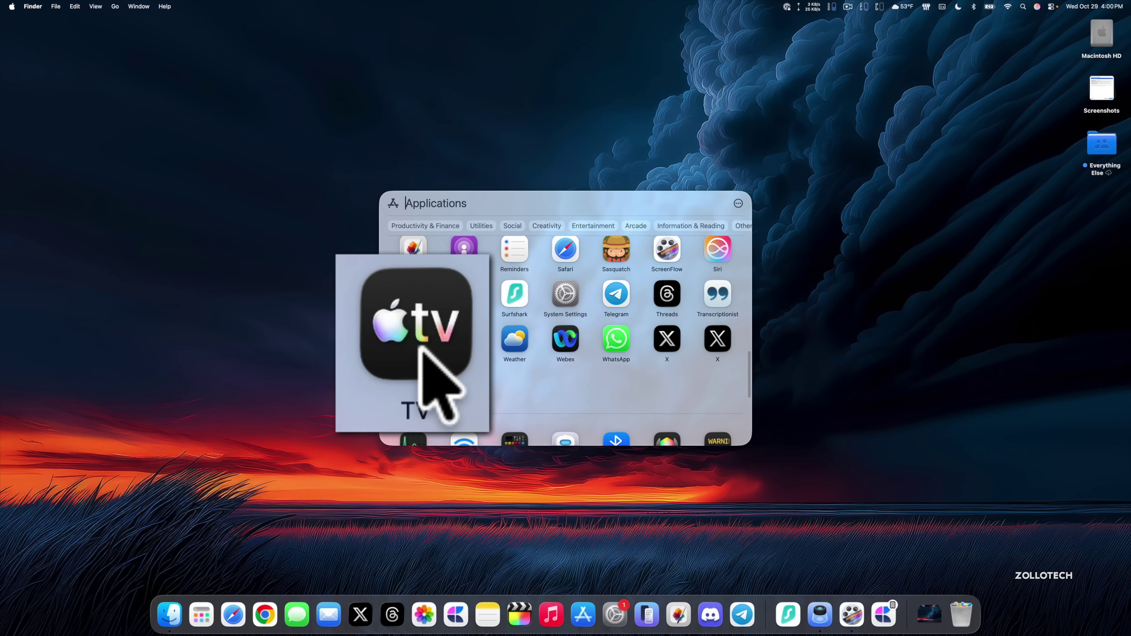
Launch TV, scroll its Apple TV+ page down to the Top 10 rows, then quit TV
click(413, 344)
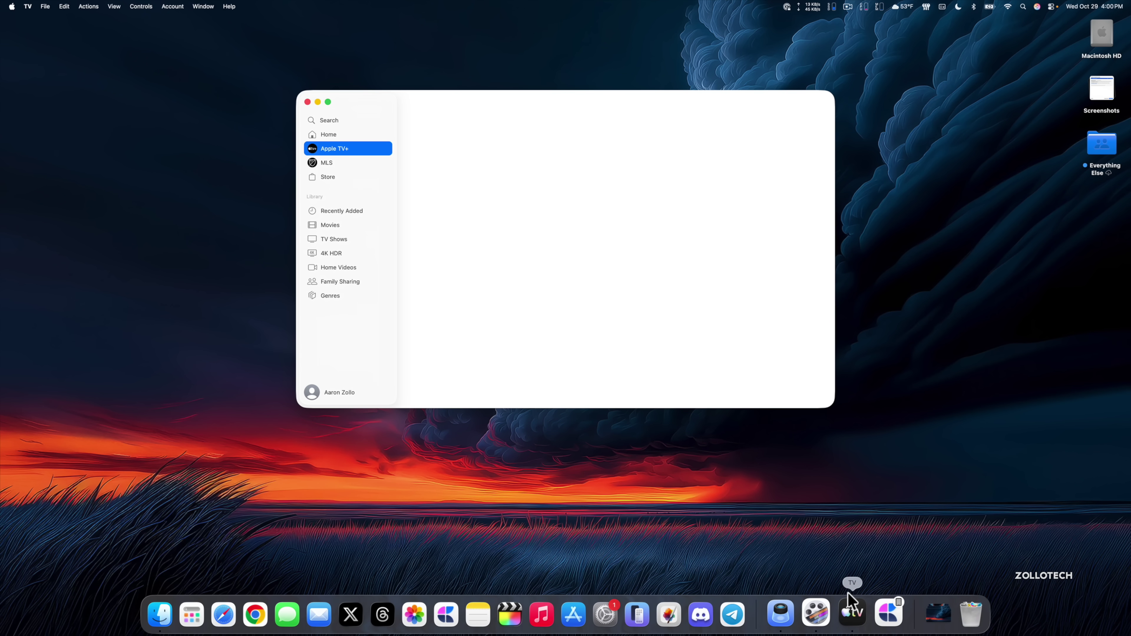
scroll(480, 256, down, 5)
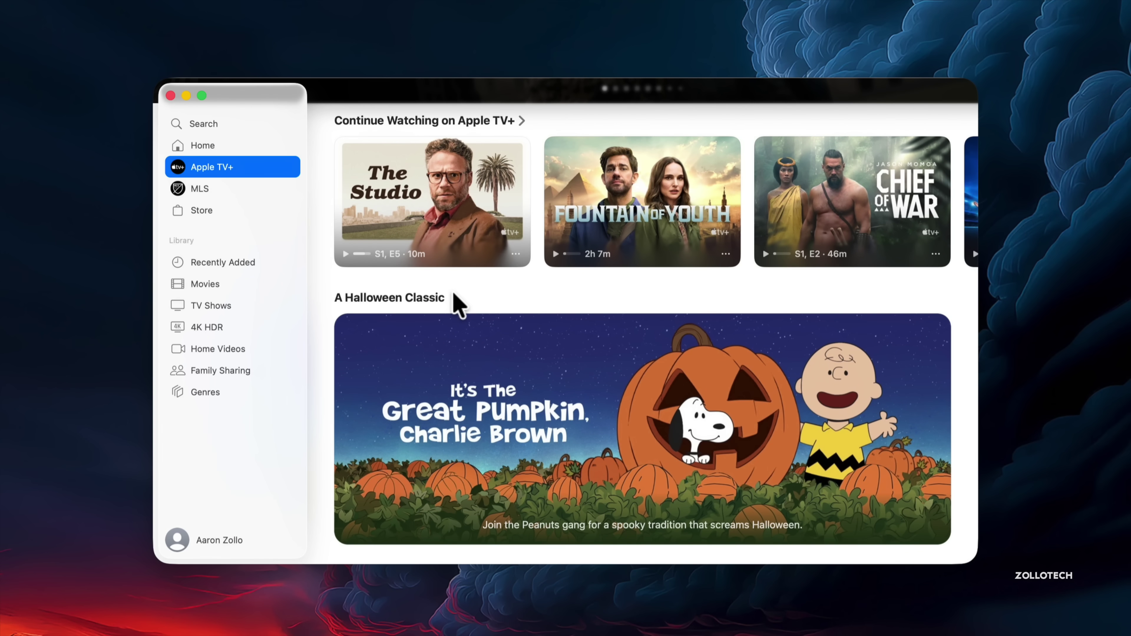
scroll(456, 310, down, 3)
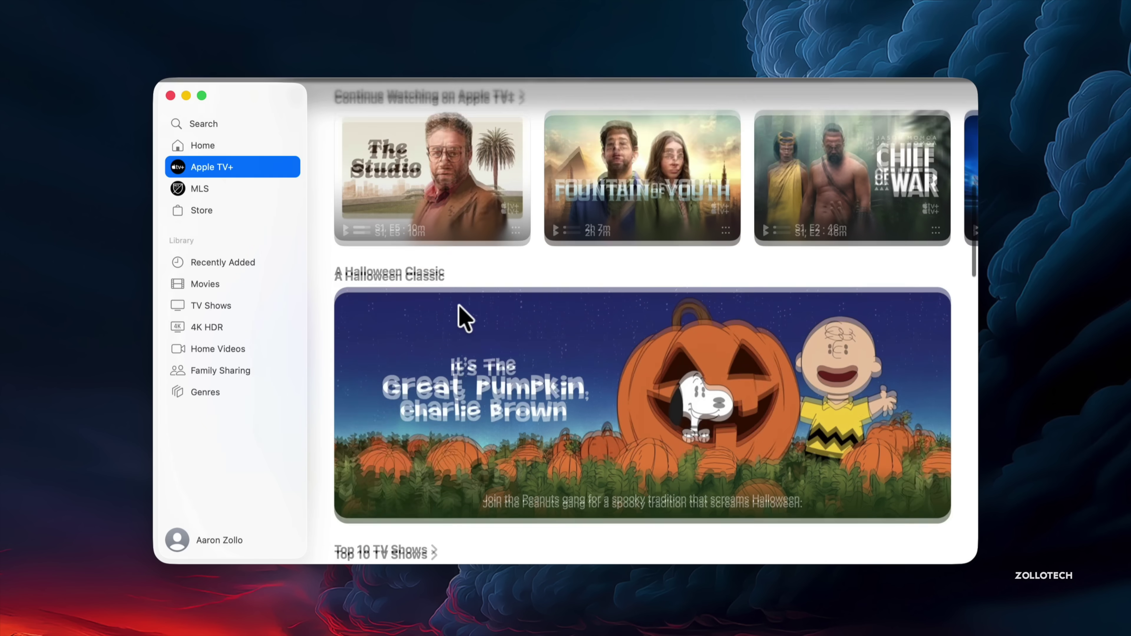
scroll(461, 312, down, 8)
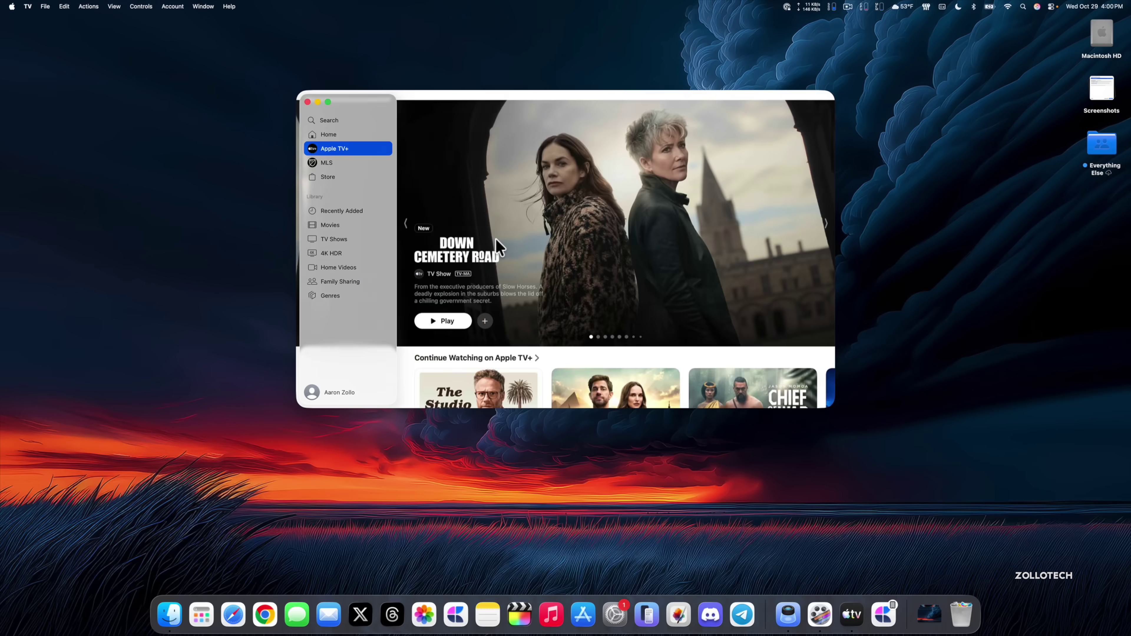
scroll(495, 245, down, 5)
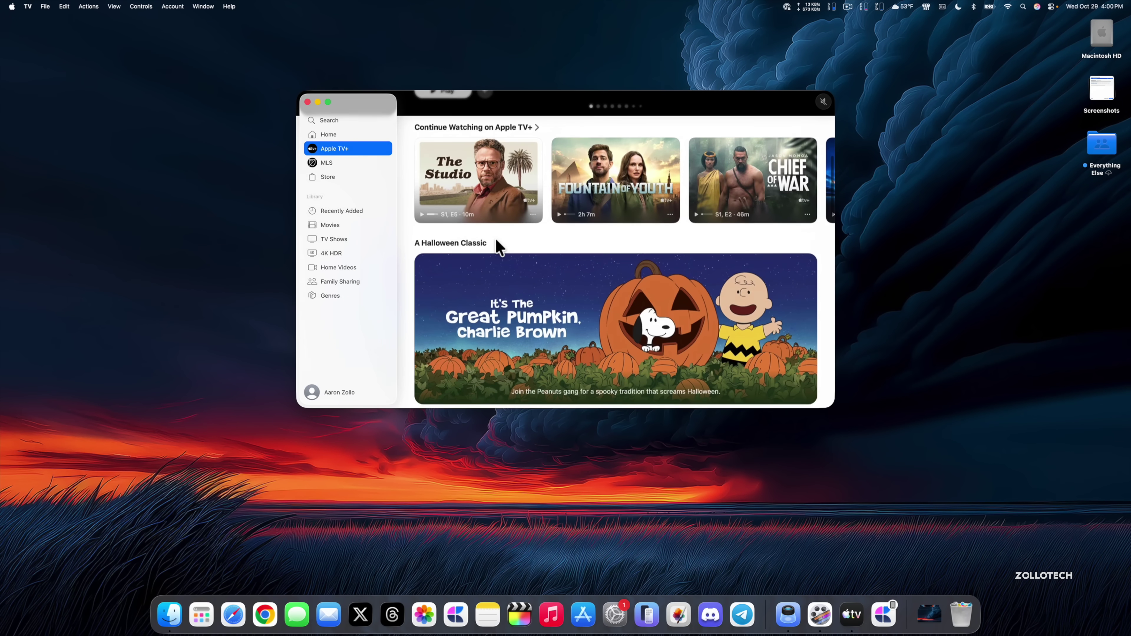
key(cmd+q)
Go to Apple Intelligence & Siri settings and show the list of Siri languages
click(615, 613)
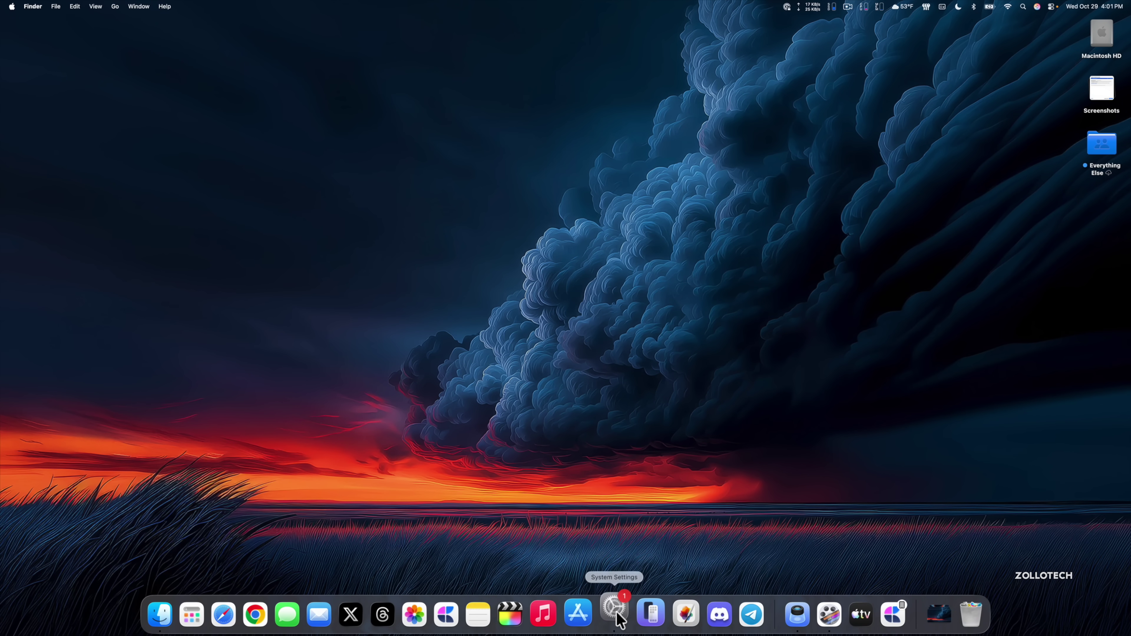
click(489, 398)
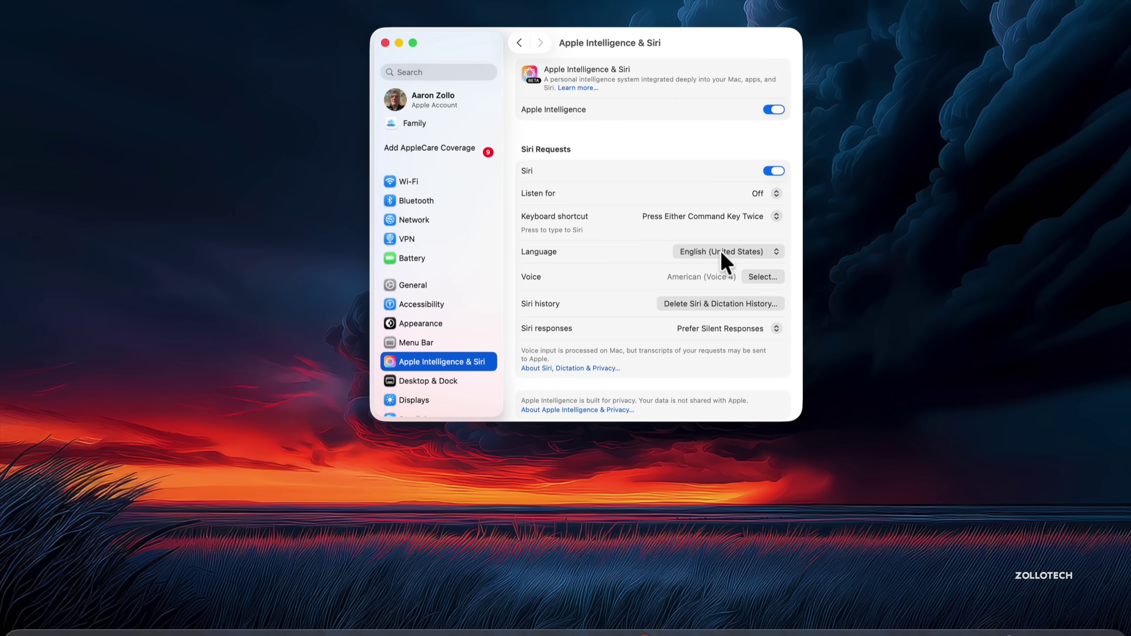
click(686, 316)
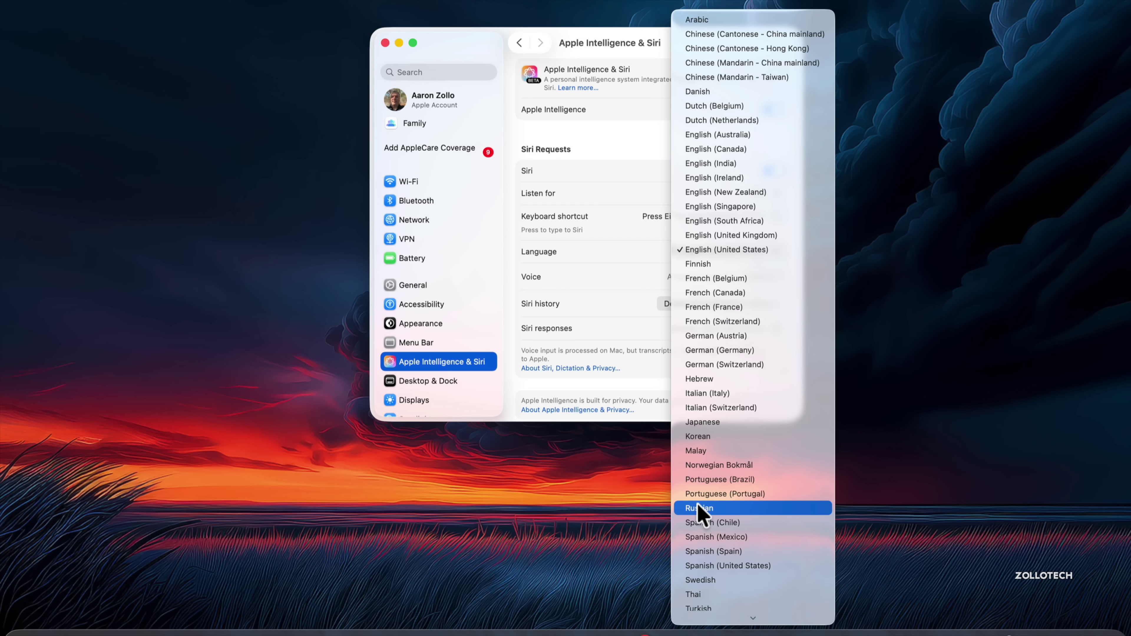
scroll(706, 579, down, 1)
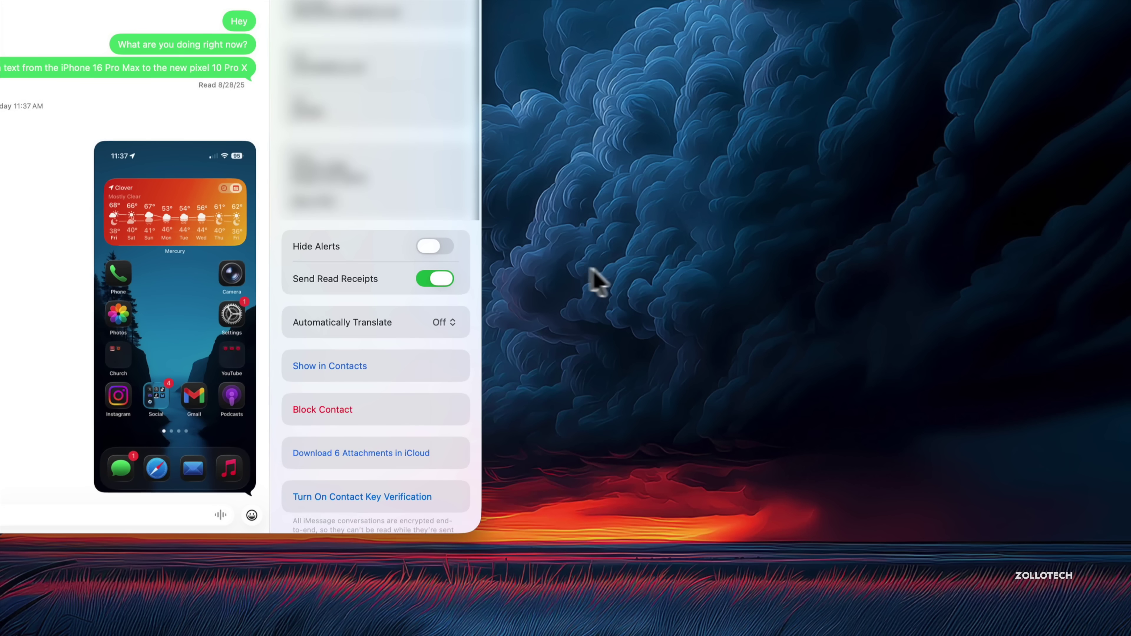
Show the language options in the conversation's Automatically Translate pop-up
click(444, 327)
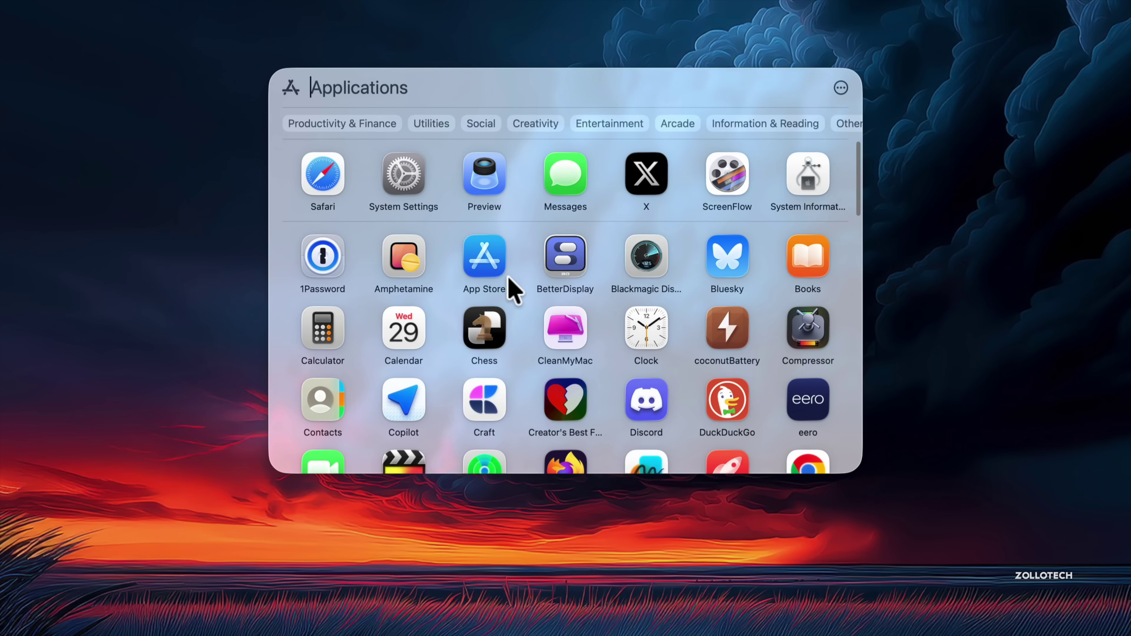
Find and launch Phone from the Applications grid, then show its dial pad
scroll(512, 289, down, 3)
scroll(512, 289, down, 5)
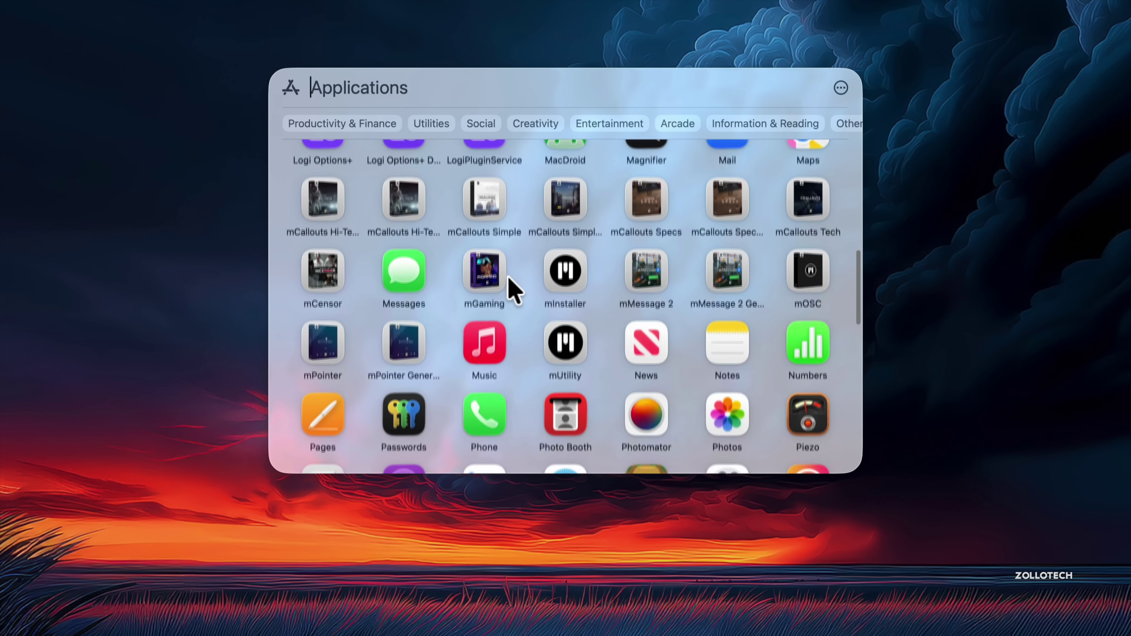
scroll(512, 289, down, 3)
click(487, 250)
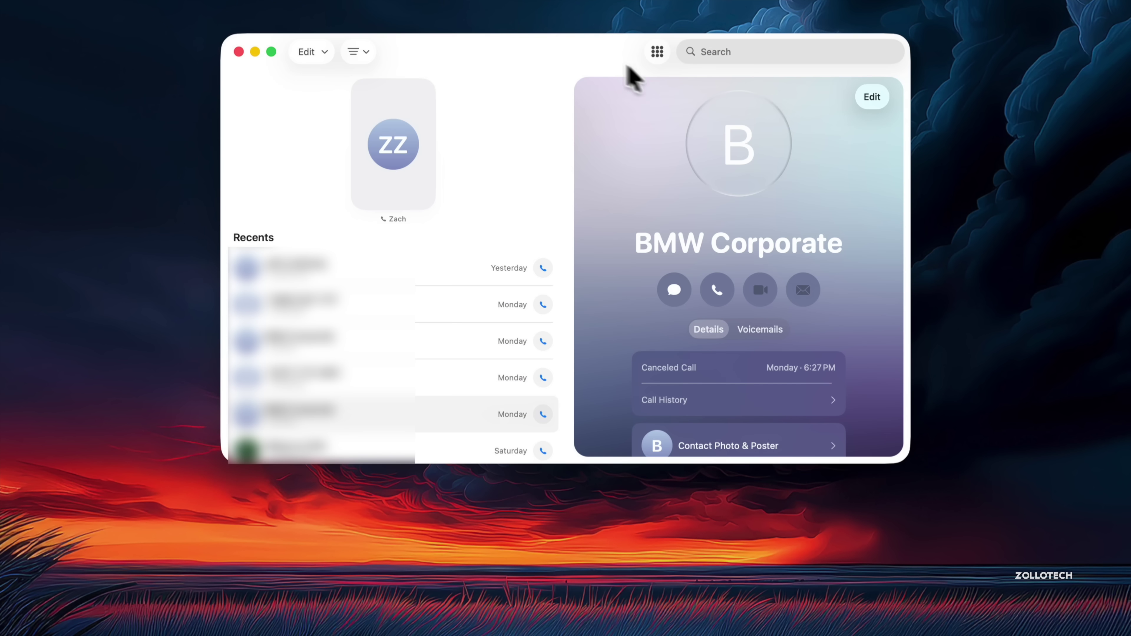
click(657, 52)
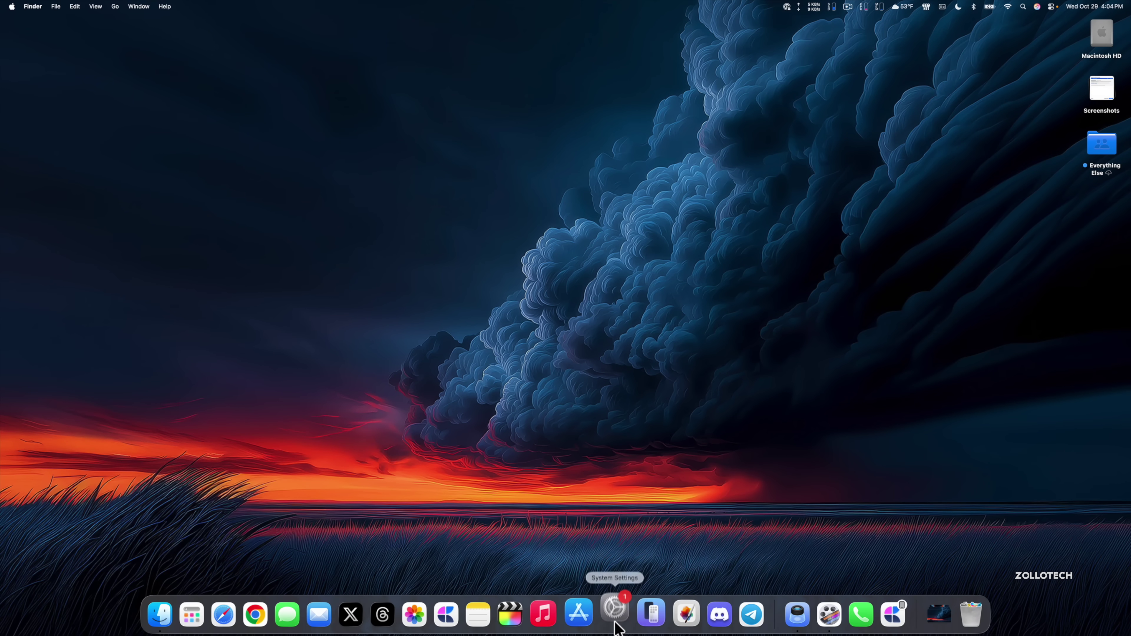
Open System Settings' Screen Time section and show its Communication Safety options
click(614, 607)
scroll(484, 369, down, 5)
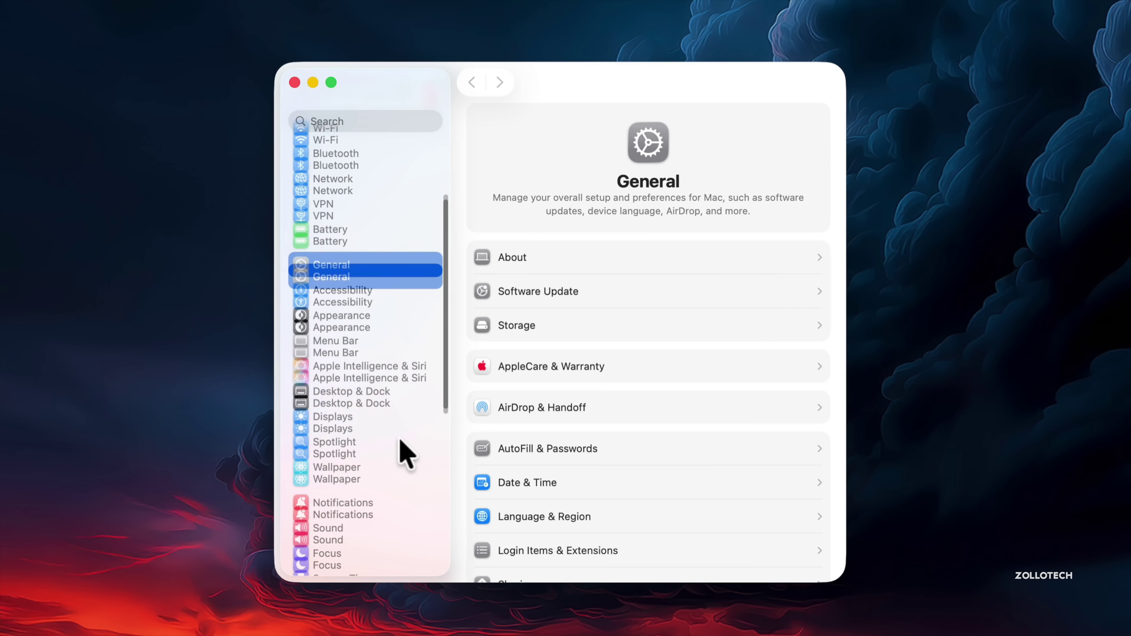
scroll(403, 452, up, 5)
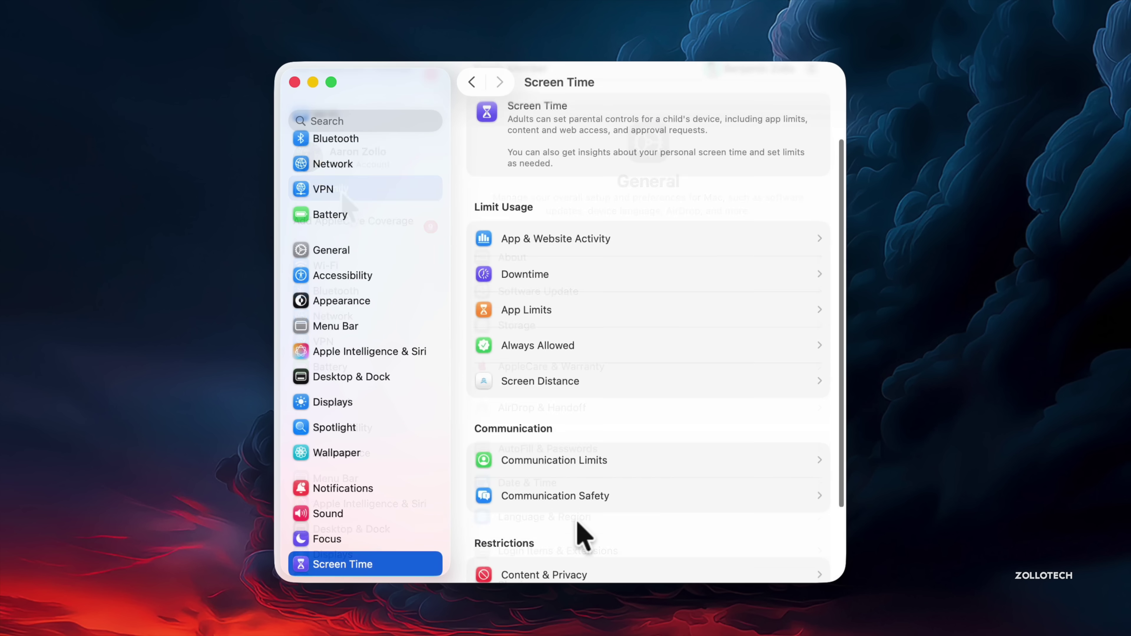
scroll(576, 535, down, 3)
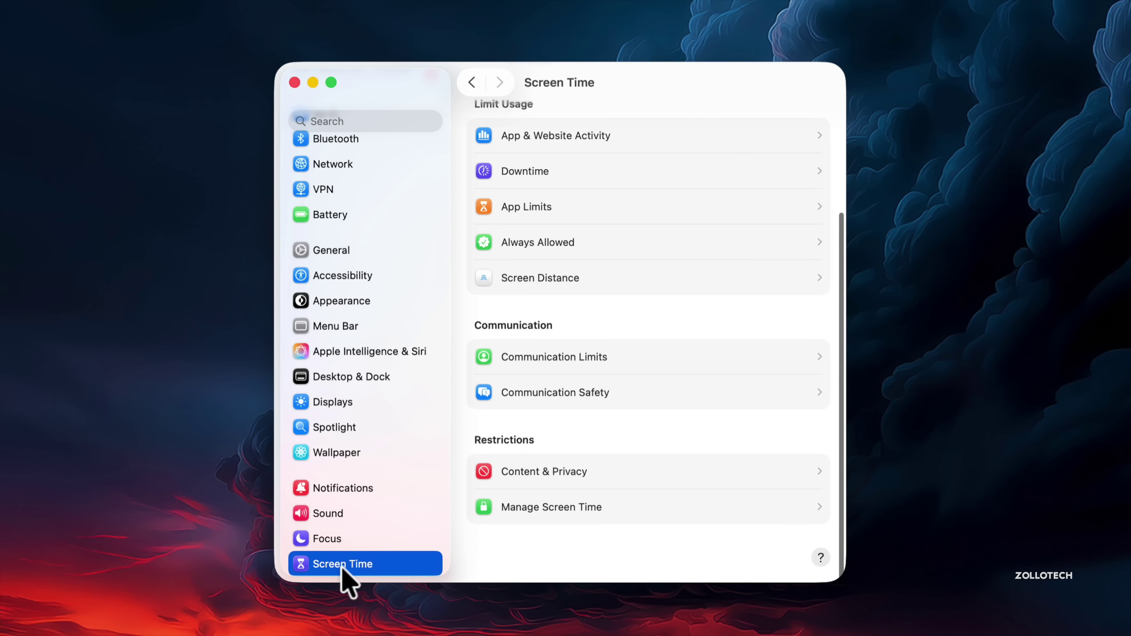
click(602, 395)
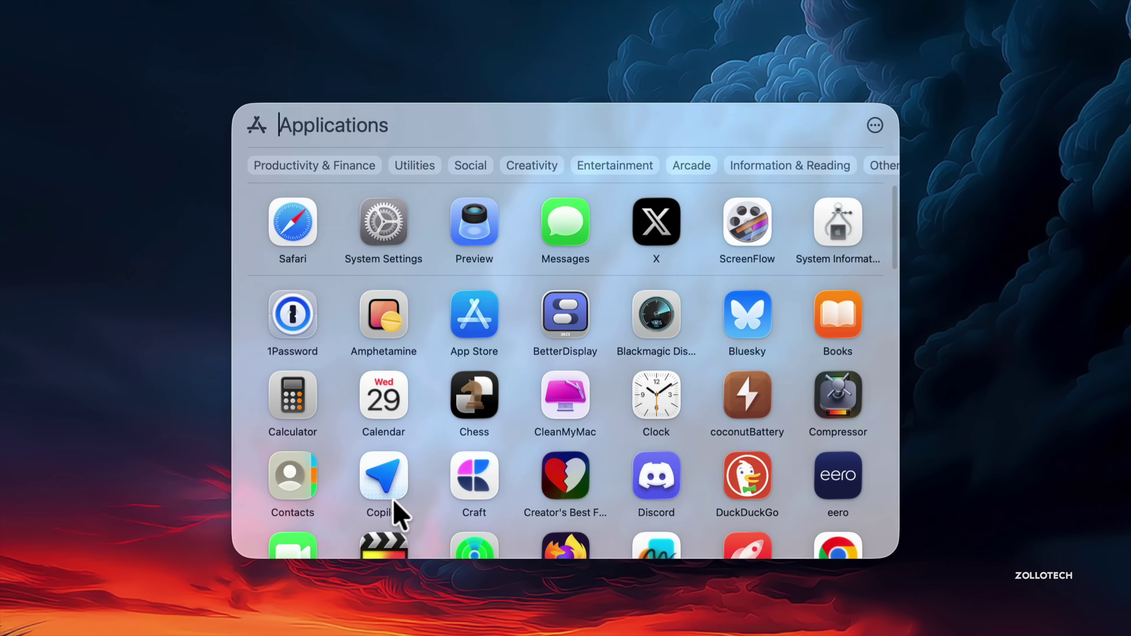
Scroll through the Spotlight Applications list, then dismiss it to the desktop
scroll(392, 505, down, 5)
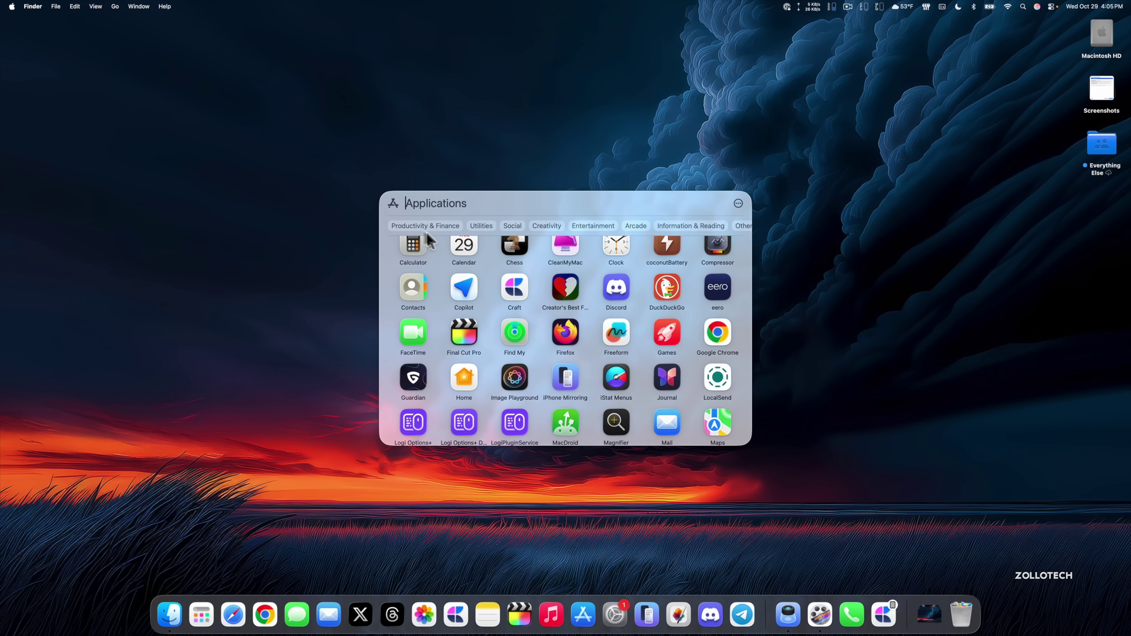
click(344, 232)
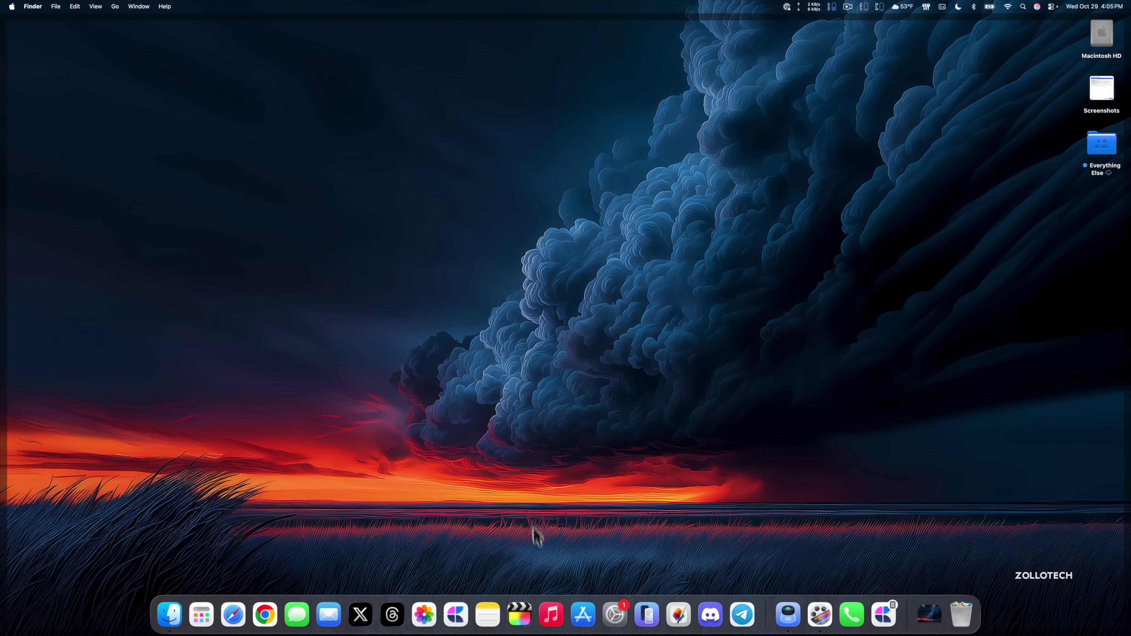
Launch Music, go to Settings > Playback and show the AutoMix and Crossfade transition styles
click(551, 607)
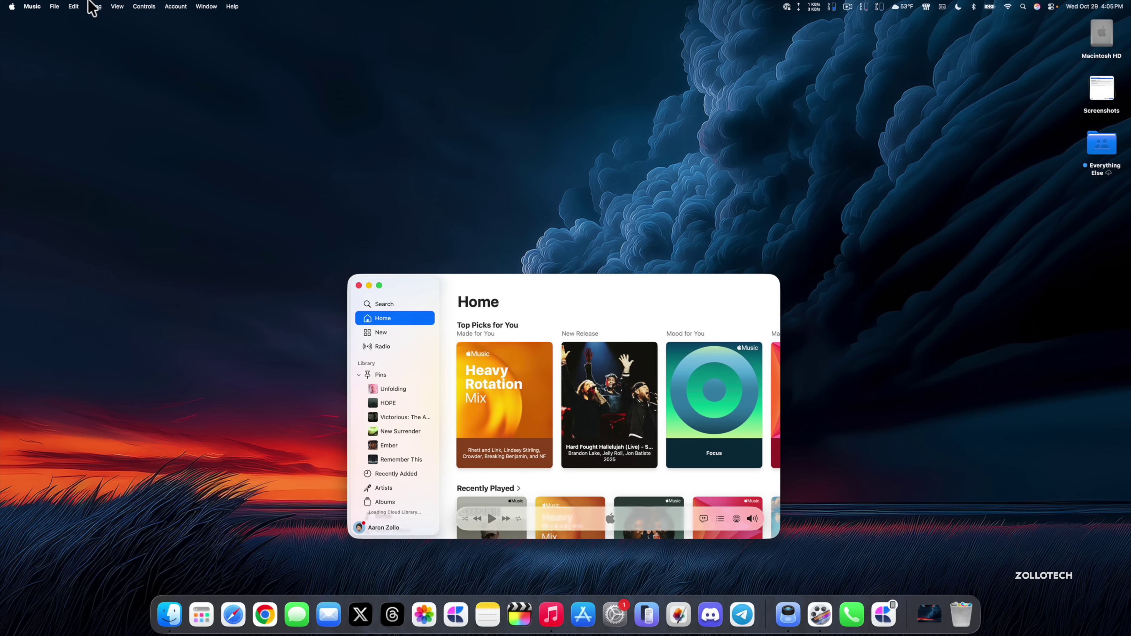
click(32, 6)
click(40, 43)
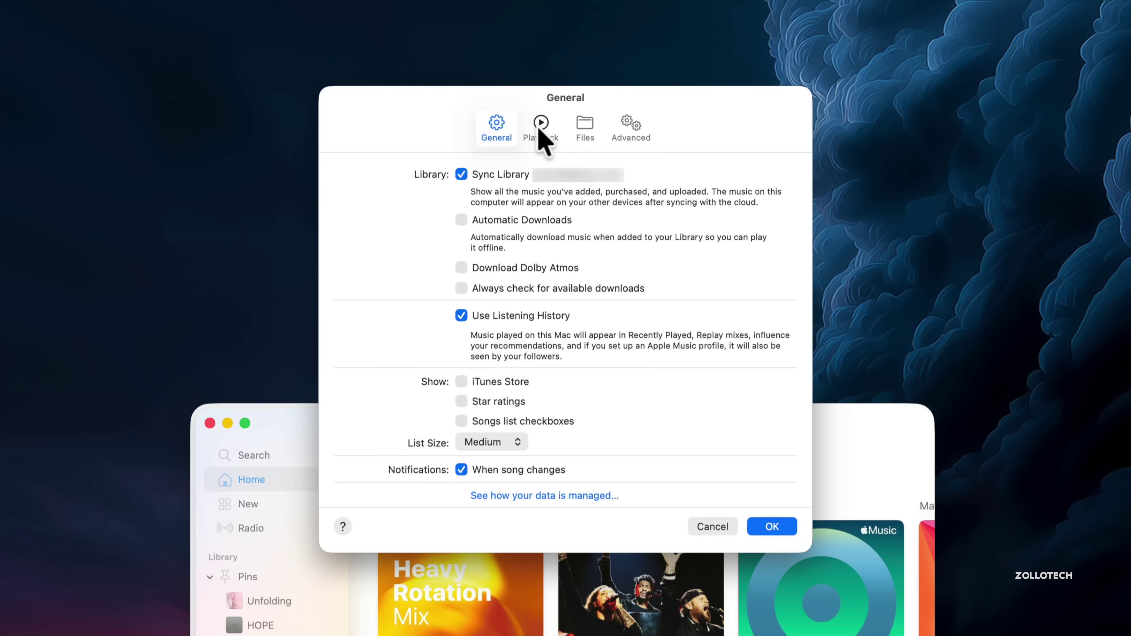
click(543, 125)
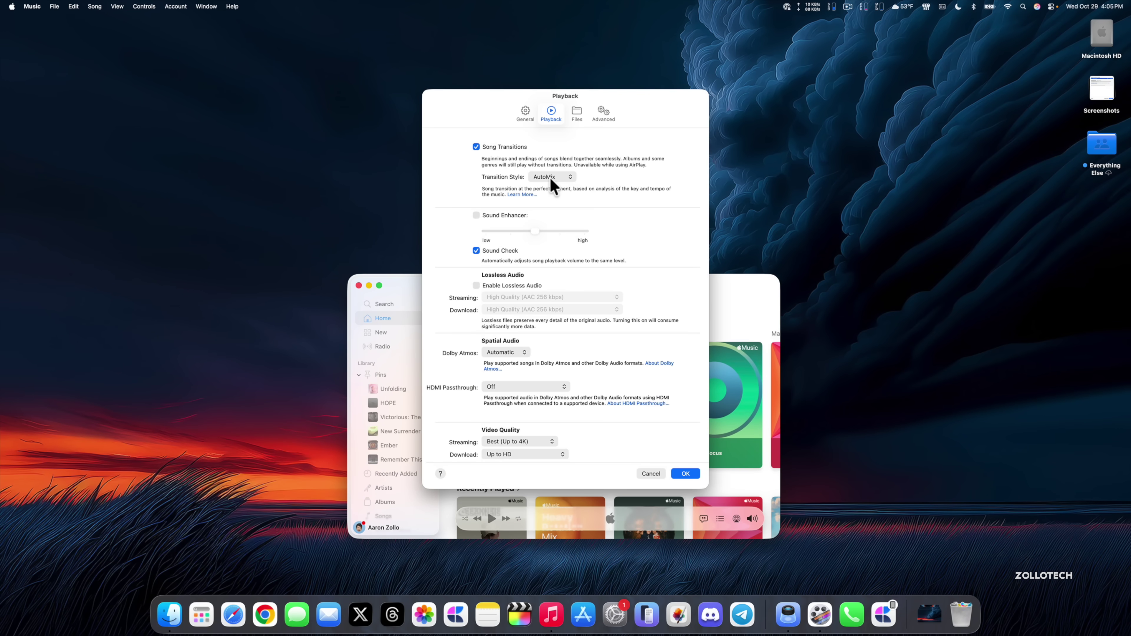
click(542, 231)
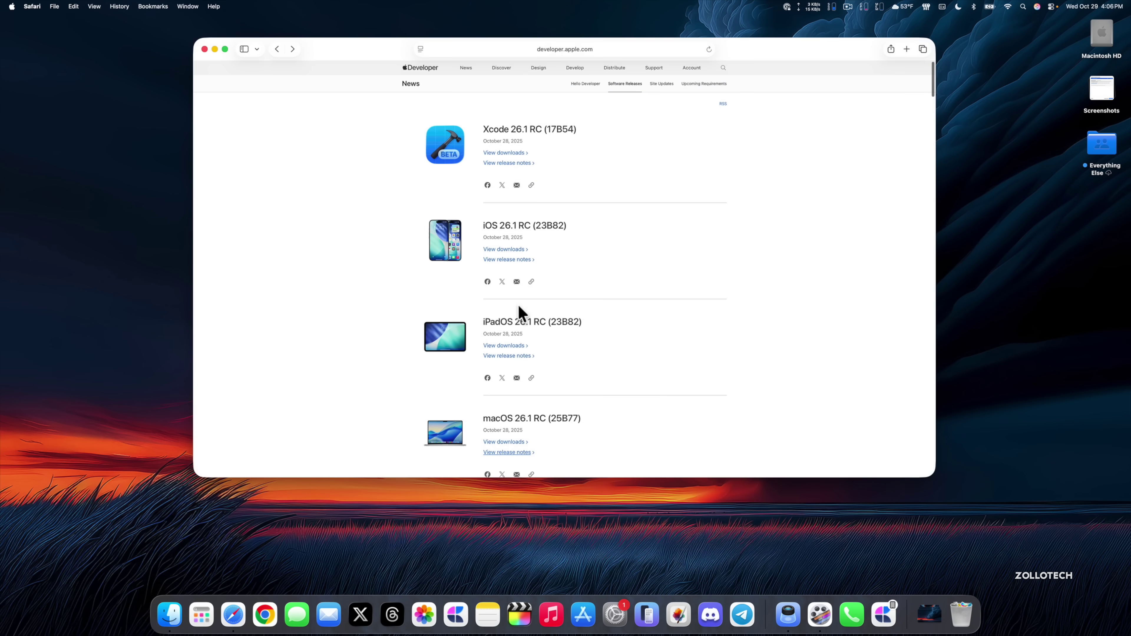
Find macOS 26.1 RC on the Software Releases page and read through its release notes
scroll(517, 313, down, 5)
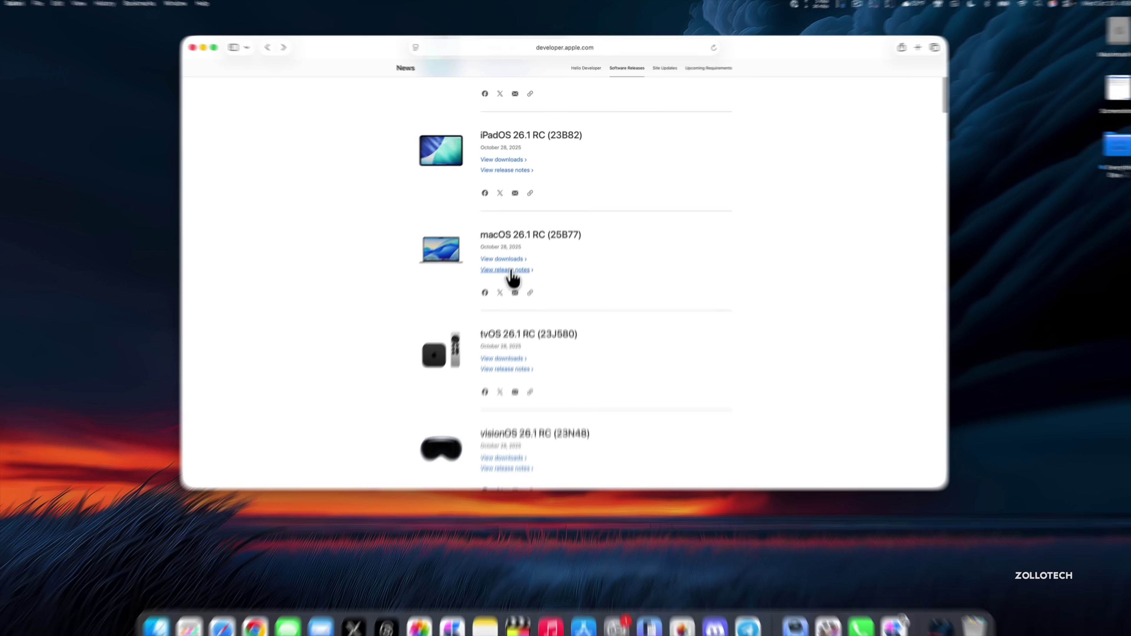
click(512, 266)
scroll(585, 380, down, 3)
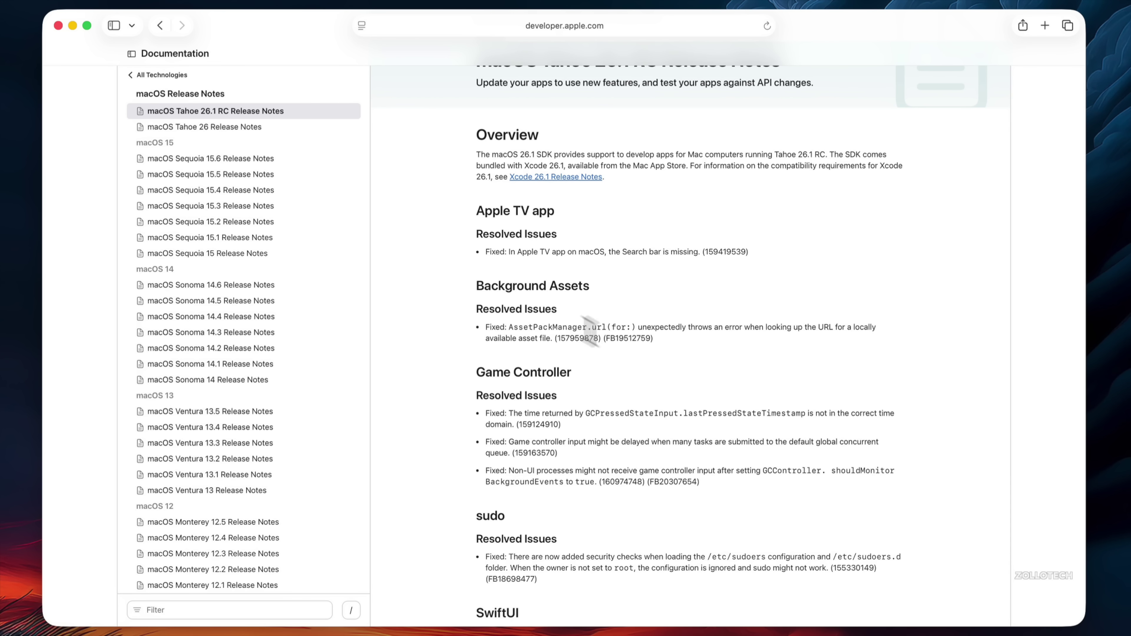
scroll(632, 397, down, 10)
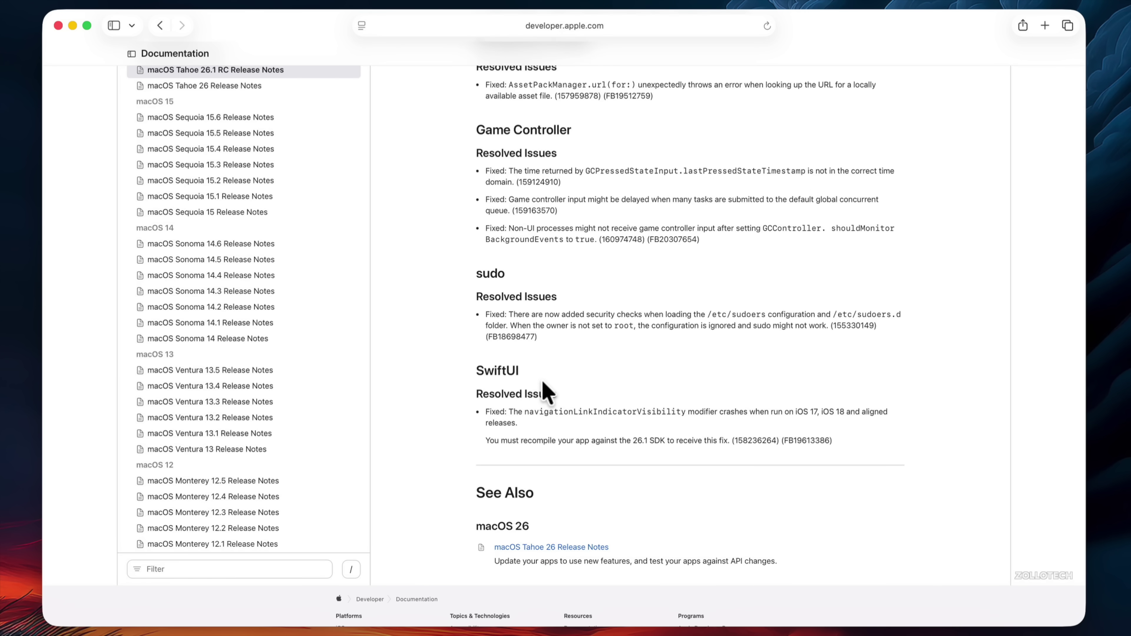
scroll(547, 391, up, 20)
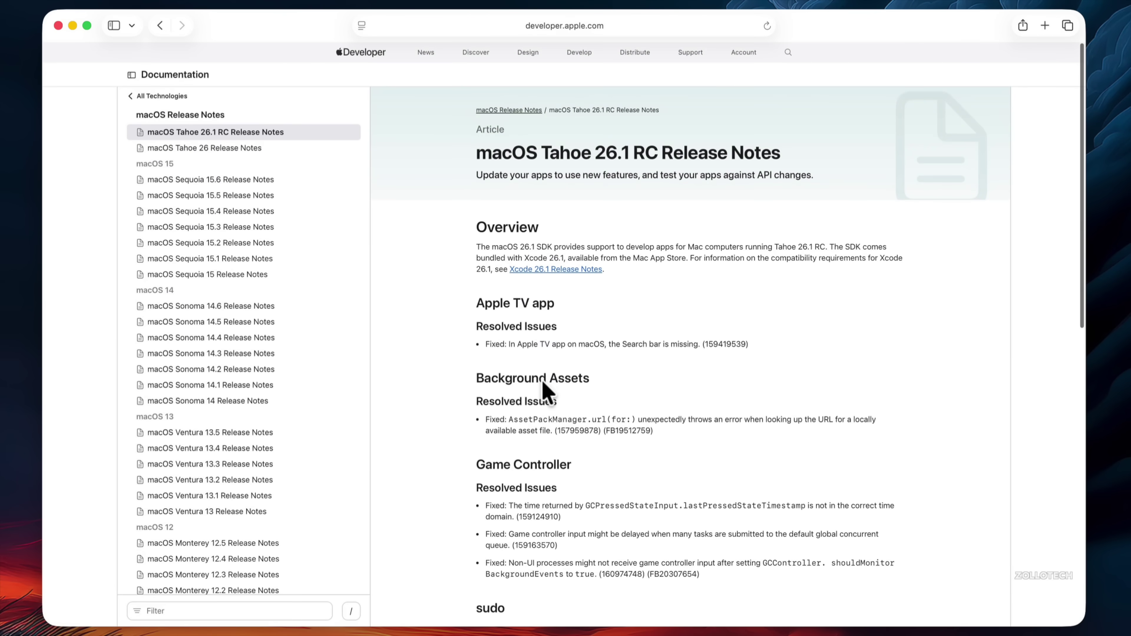
scroll(546, 391, down, 12)
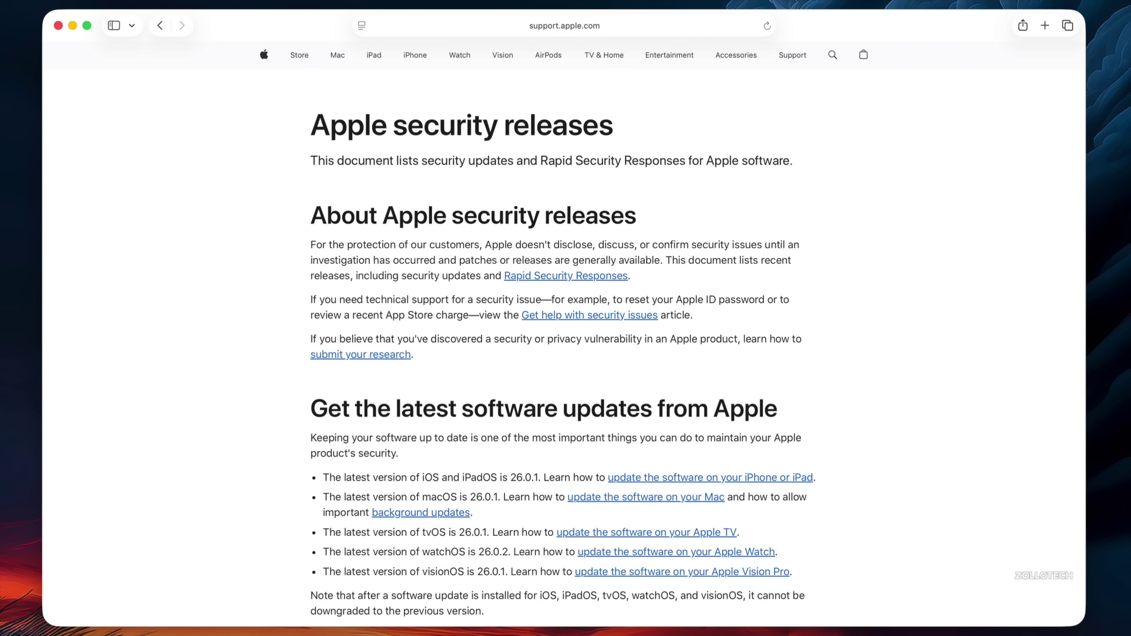
Resize the Safari window, browse the security releases table, then quit Safari
drag(1070, 619, 1115, 635)
scroll(782, 612, down, 10)
scroll(776, 599, up, 1)
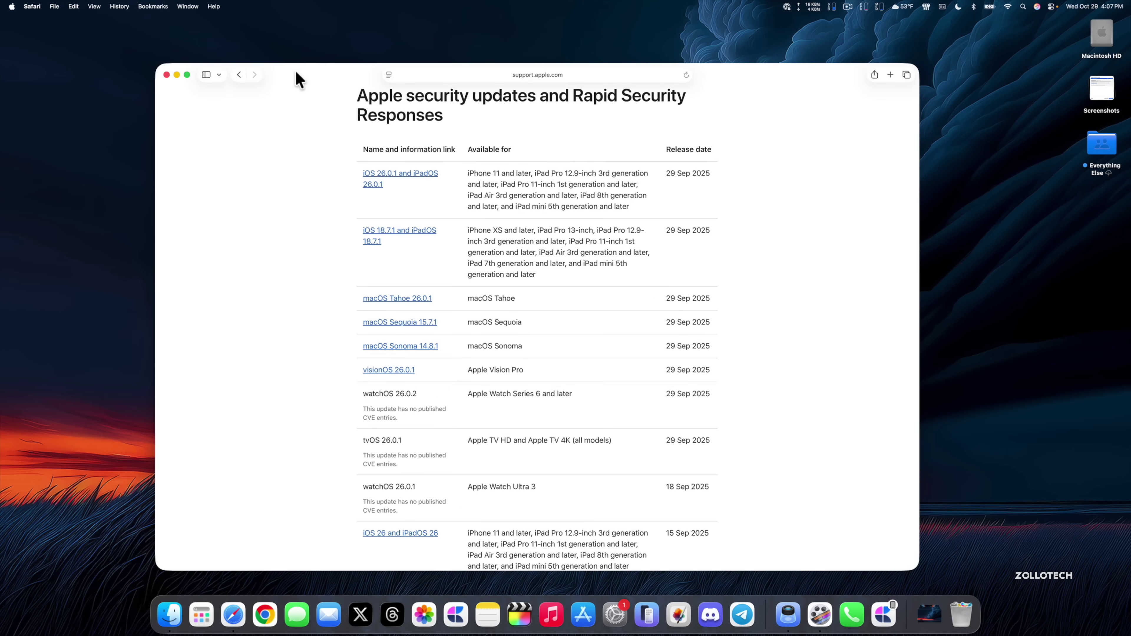
key(cmd+q)
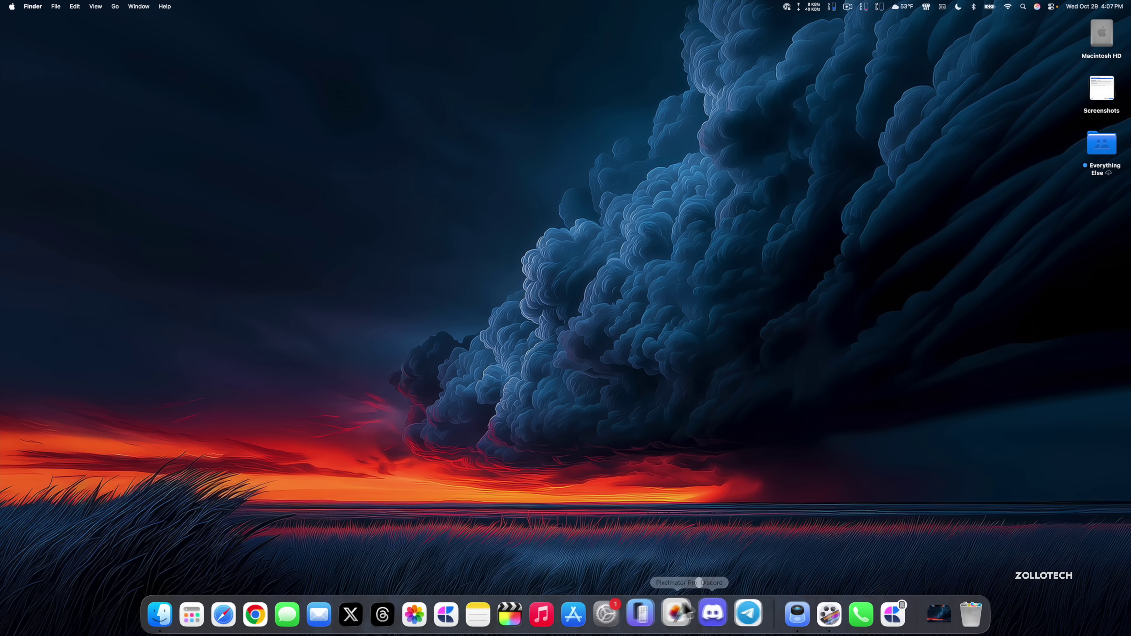
Activate Preview from the Dock, then return focus to the bare desktop
click(789, 617)
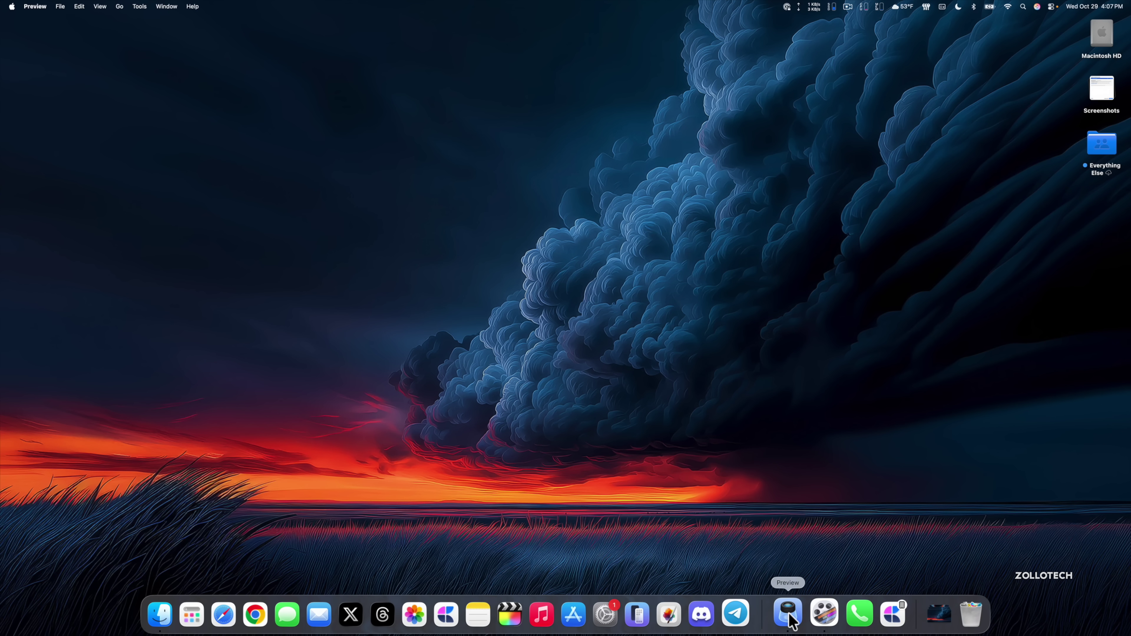
click(551, 470)
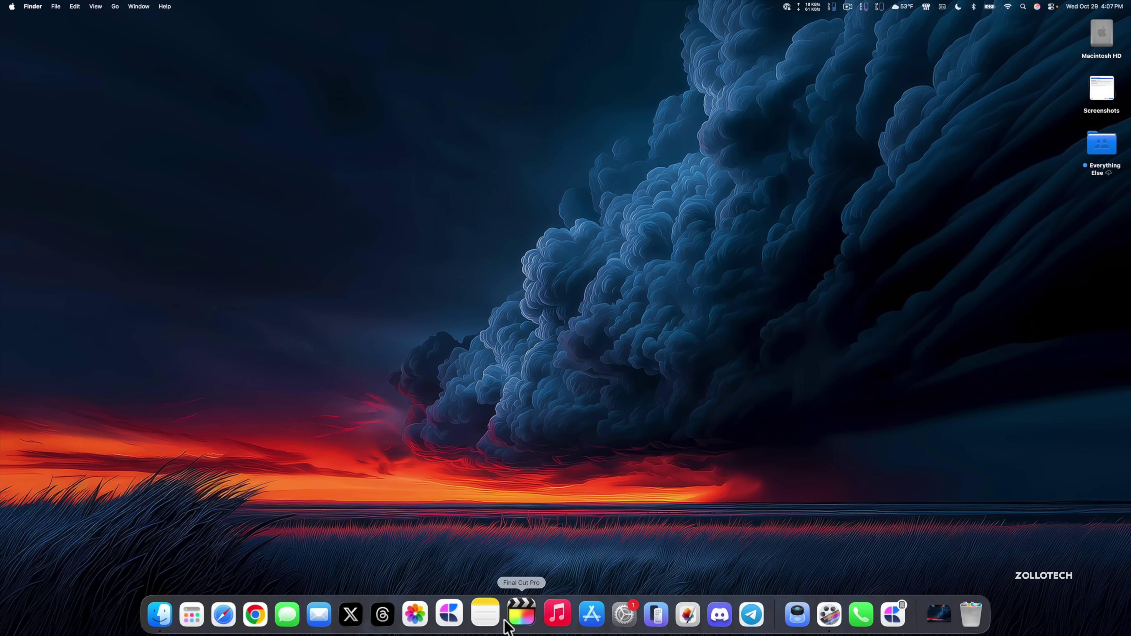
Open System Settings to Battery and browse the Last 10 Days energy and screen-on usage charts
click(609, 601)
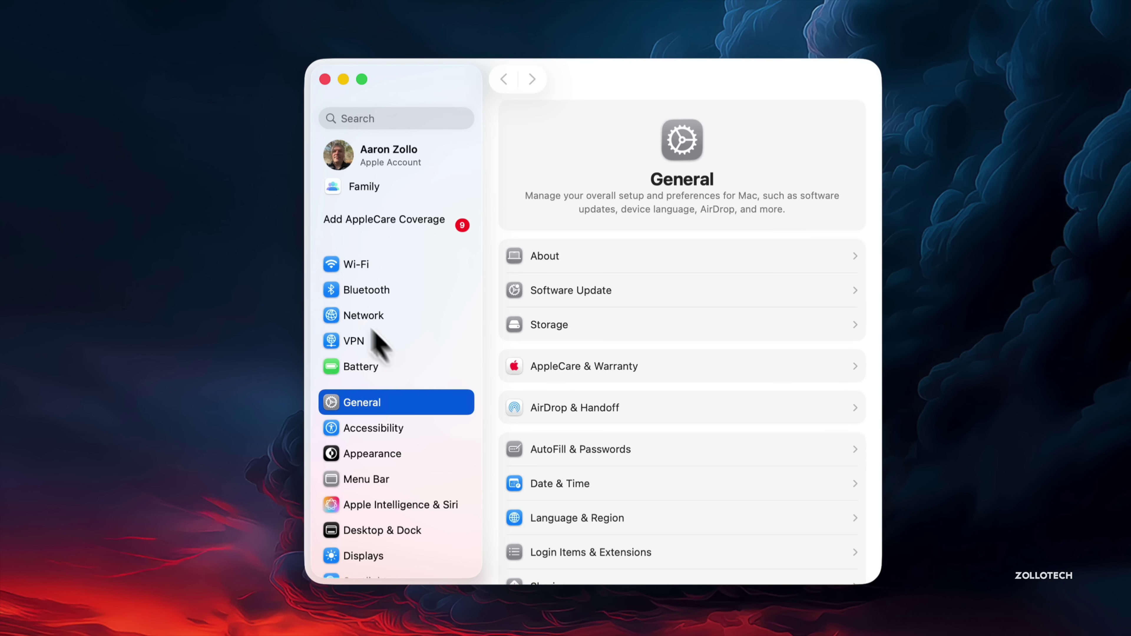
click(356, 368)
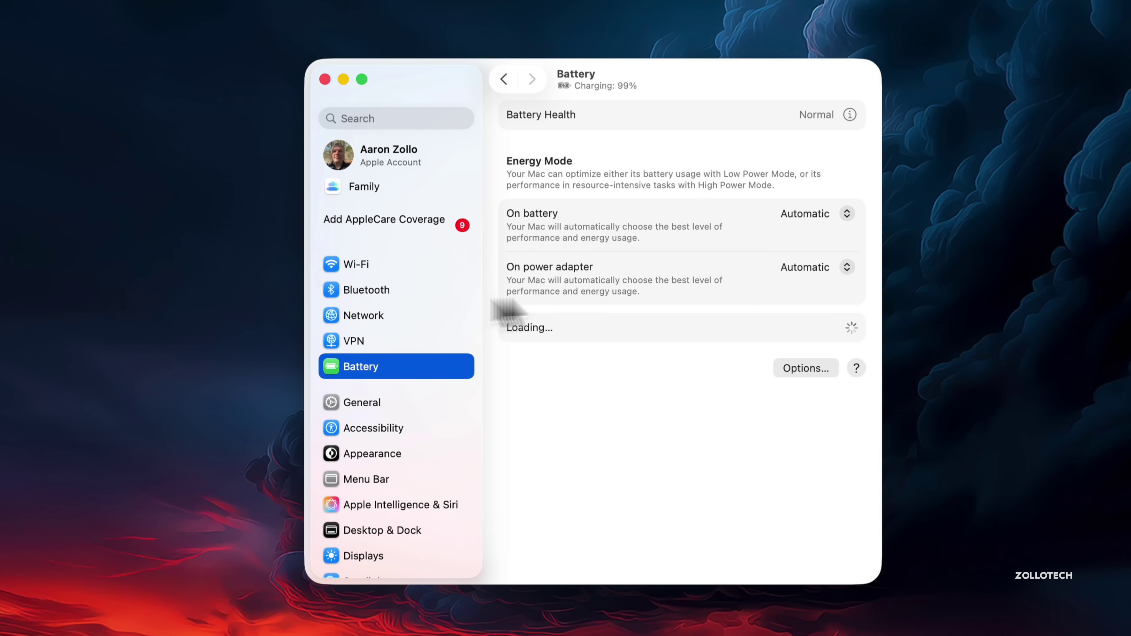
scroll(752, 397, down, 3)
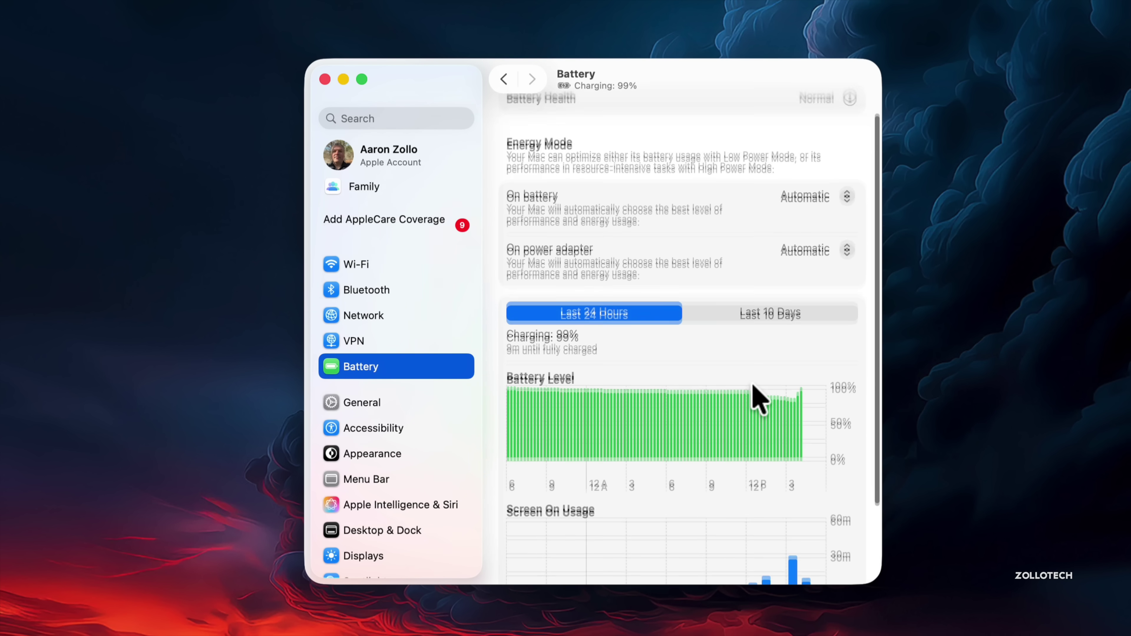
click(775, 250)
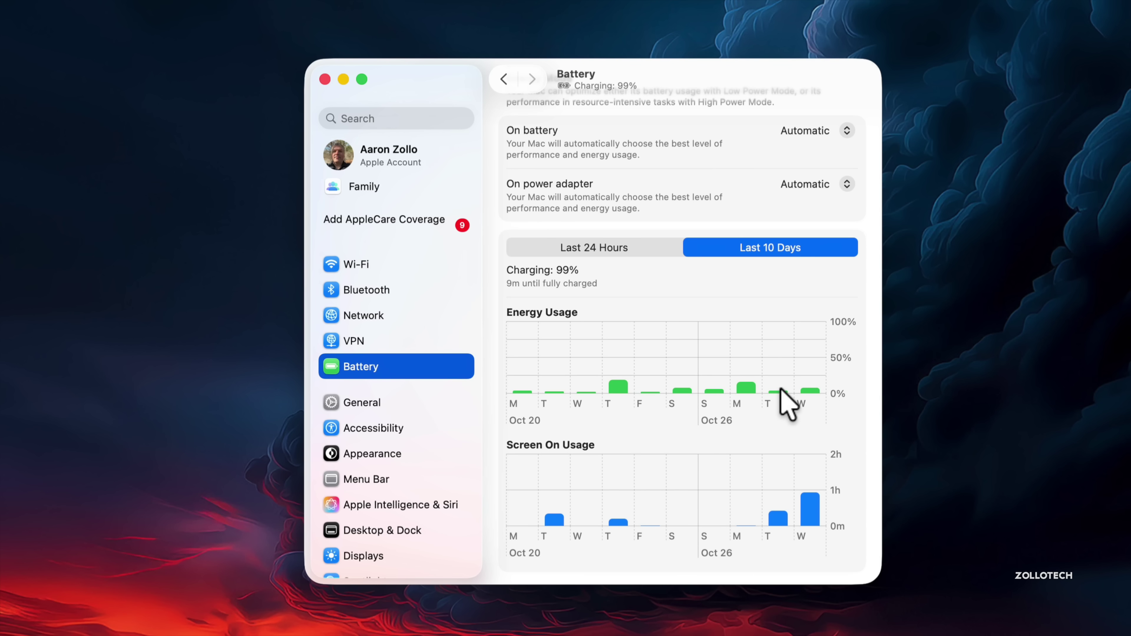
scroll(743, 395, down, 3)
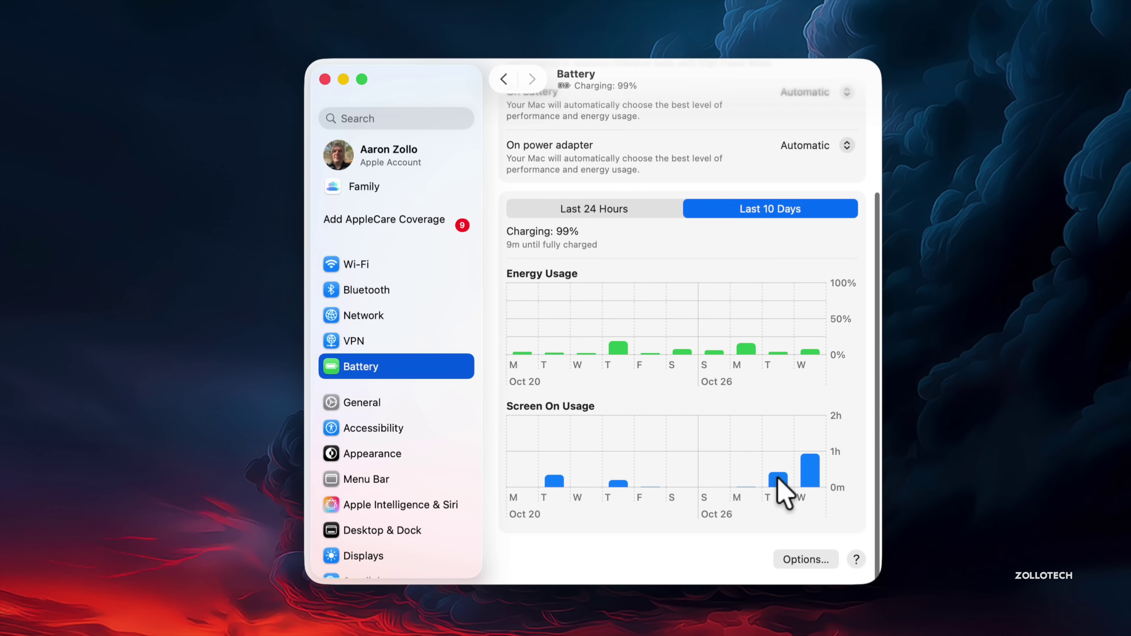
scroll(790, 387, up, 1)
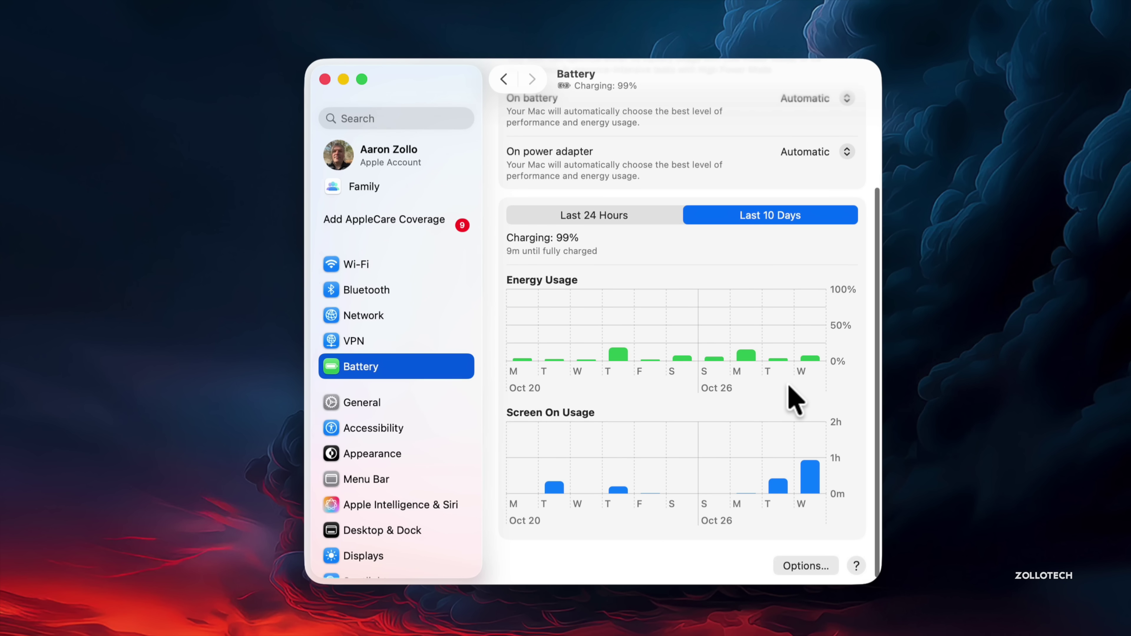
mouse_move(661, 88)
mouse_down()
mouse_move(629, 56)
mouse_move(645, 91)
mouse_up()
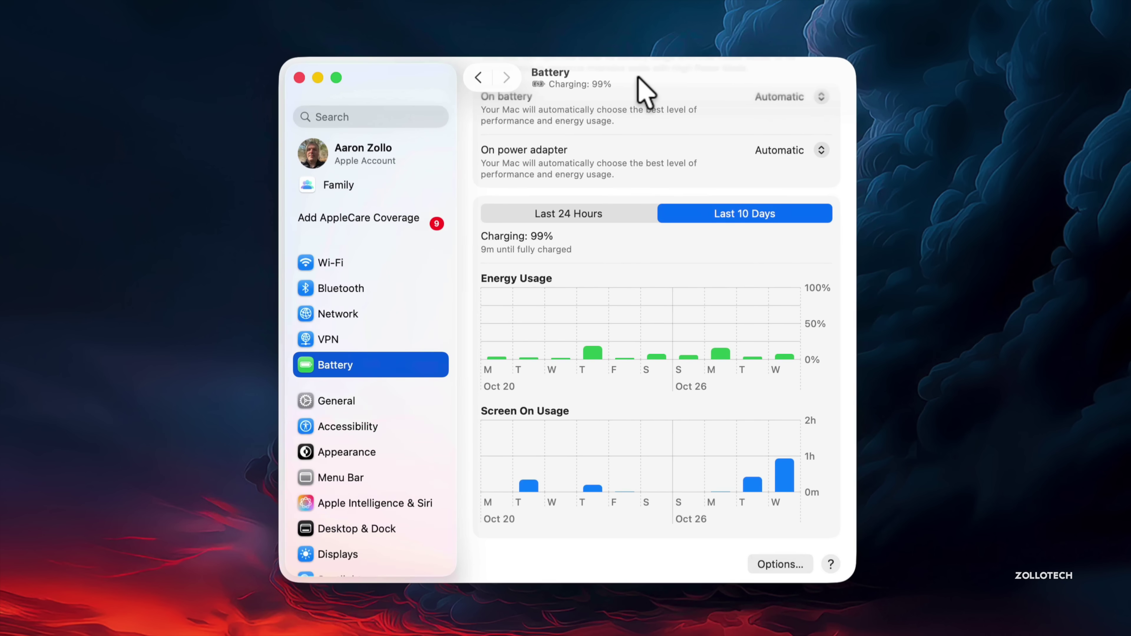
scroll(708, 305, up, 5)
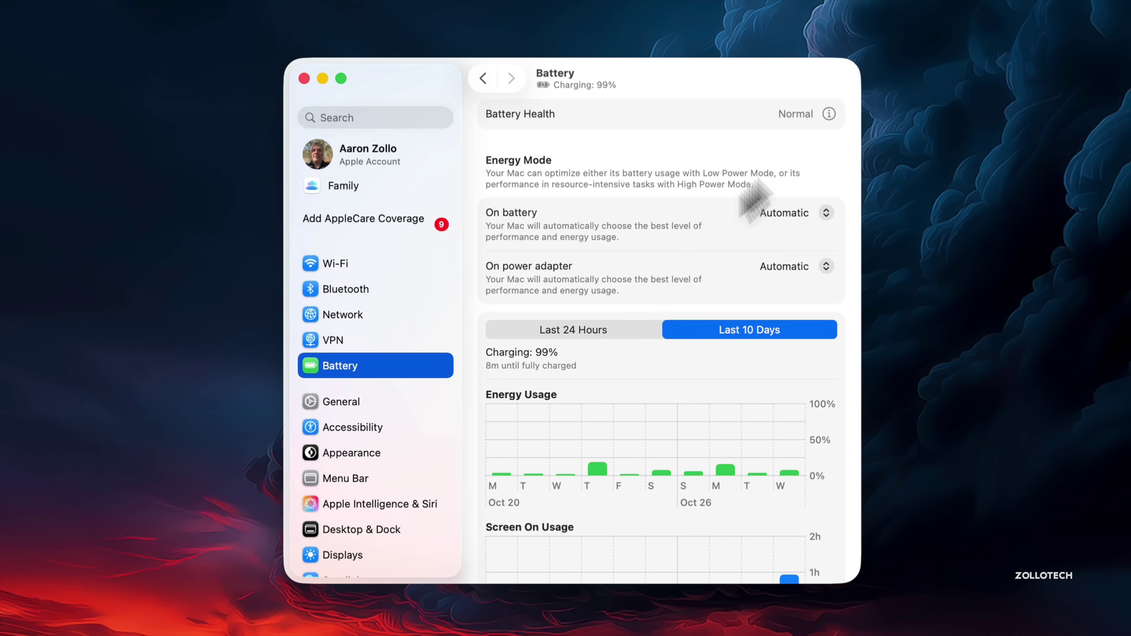
click(829, 114)
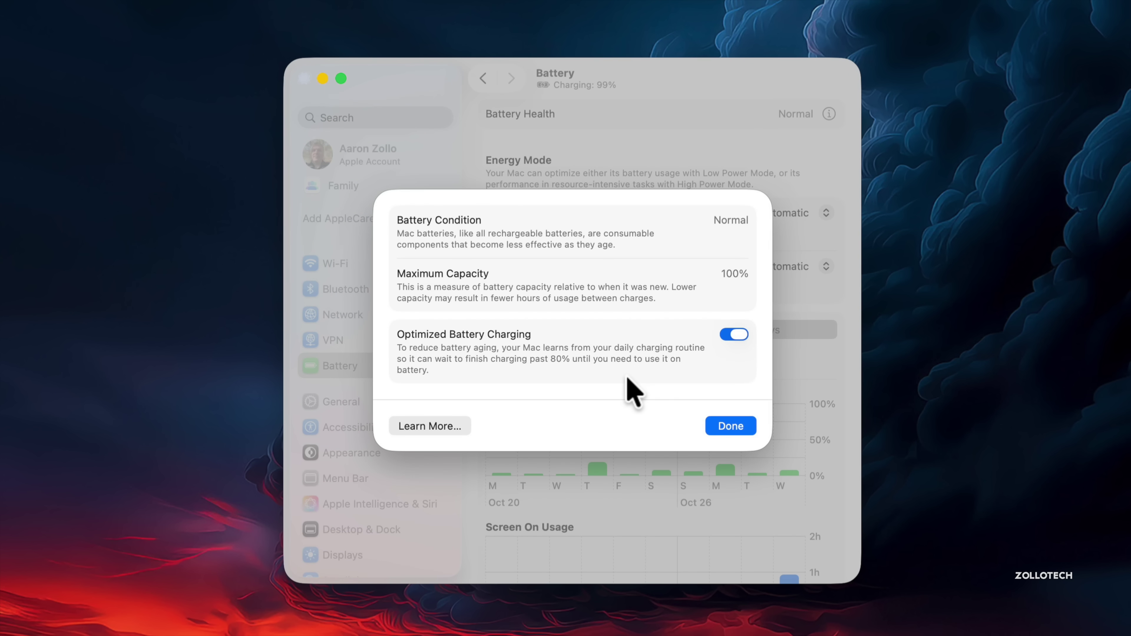
click(731, 426)
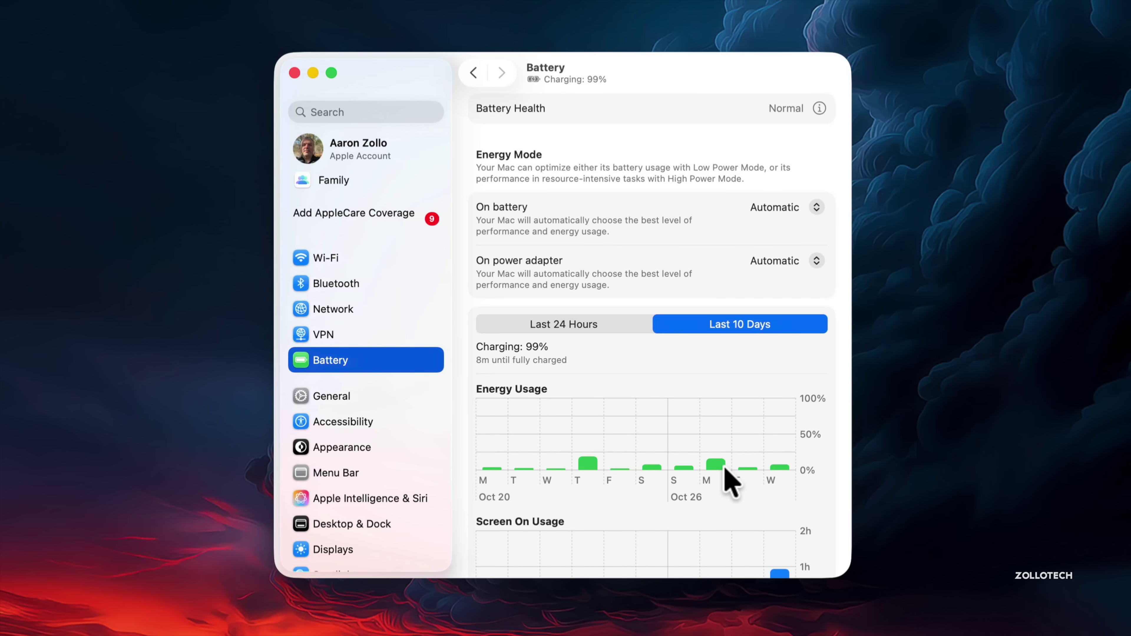
scroll(724, 468, down, 1)
scroll(730, 483, down, 3)
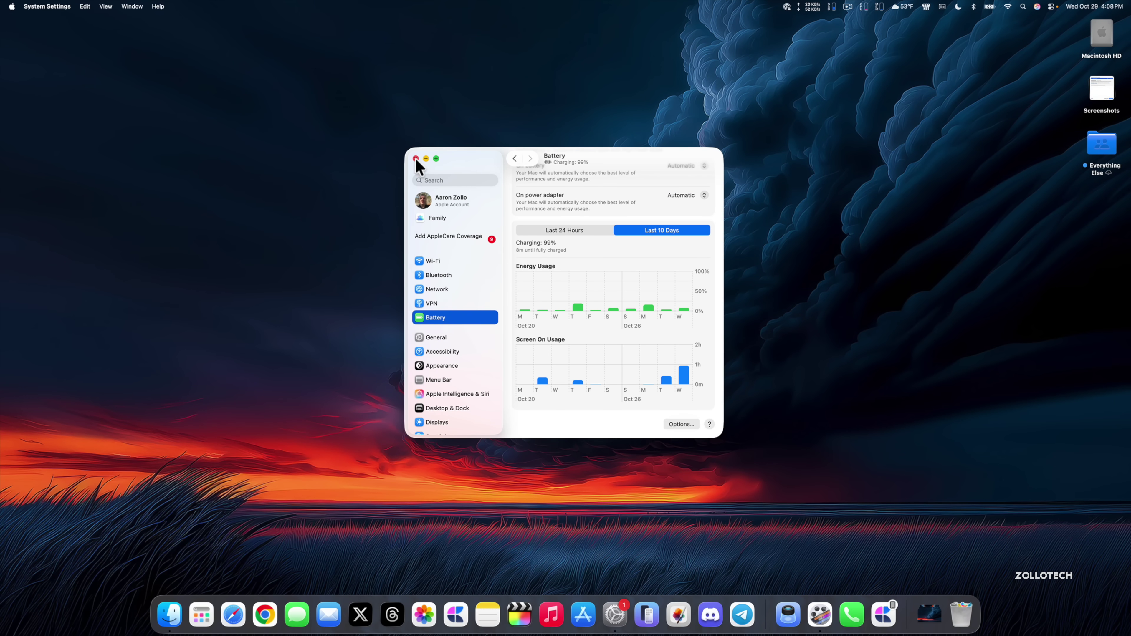
Close the System Settings window, then reopen it from the Dock
click(415, 159)
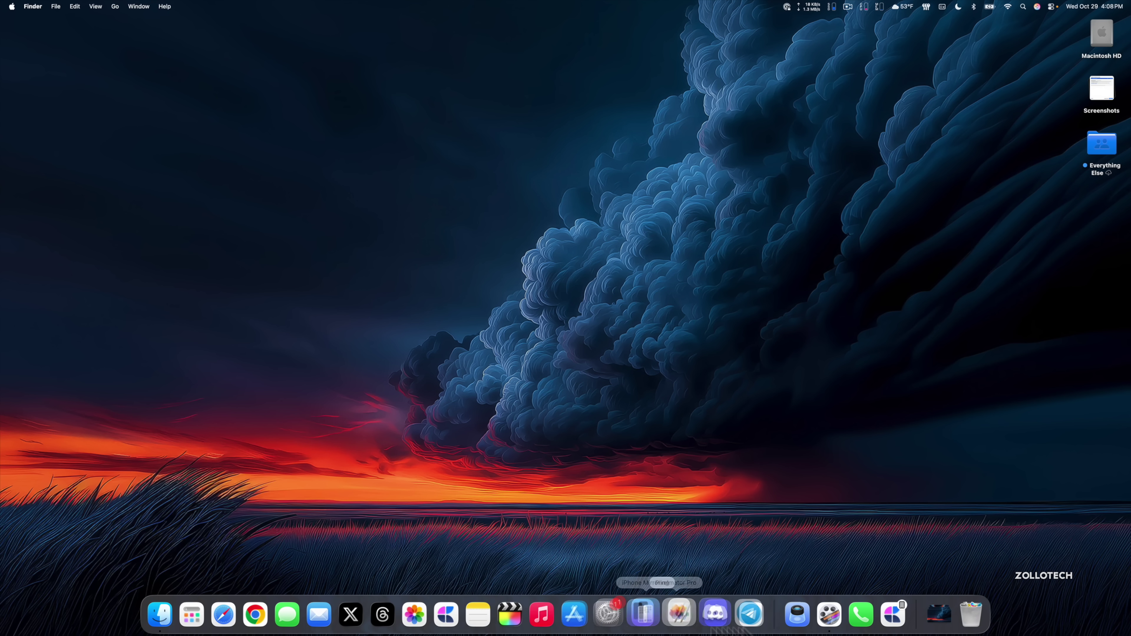
click(614, 614)
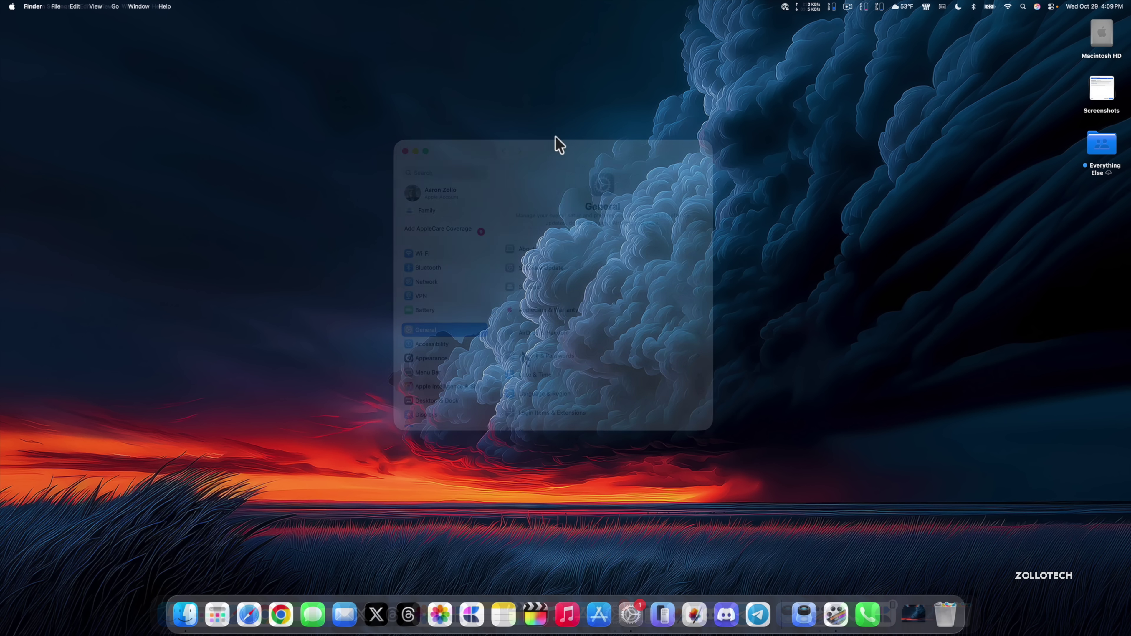
Launch Calendar from the Applications panel on October 29, 2025, then quit it
click(215, 628)
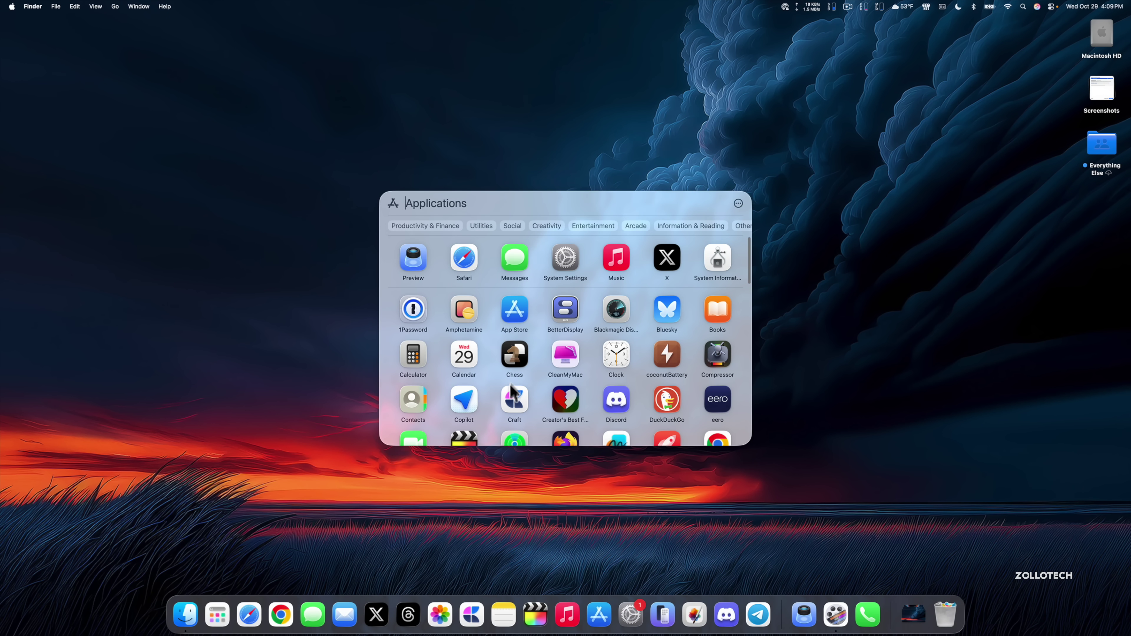
click(457, 355)
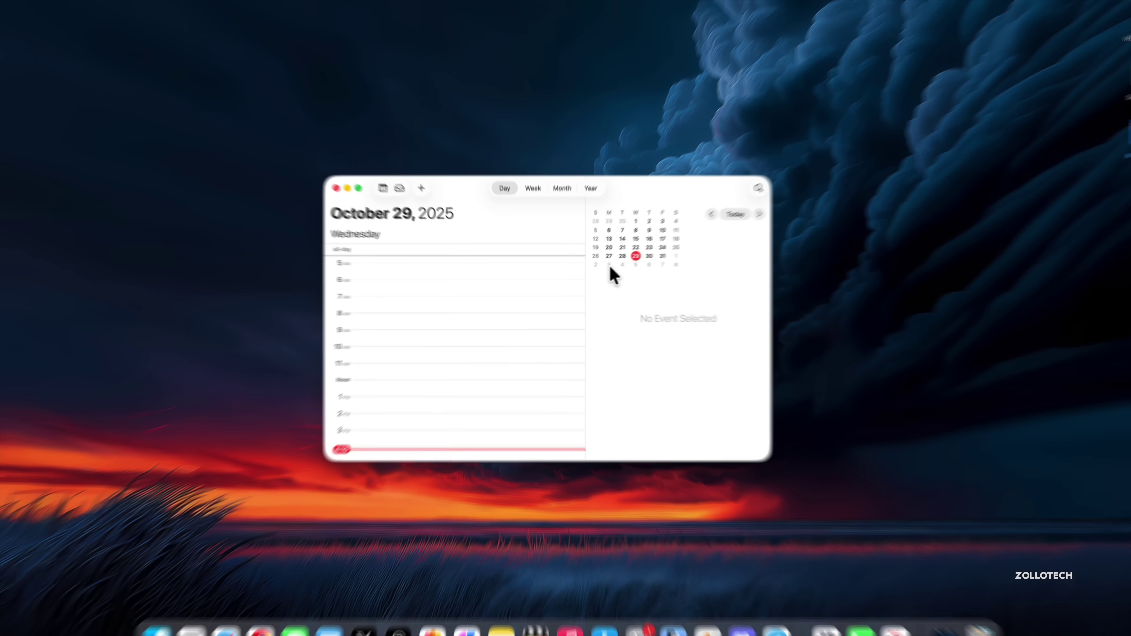
key(super+q)
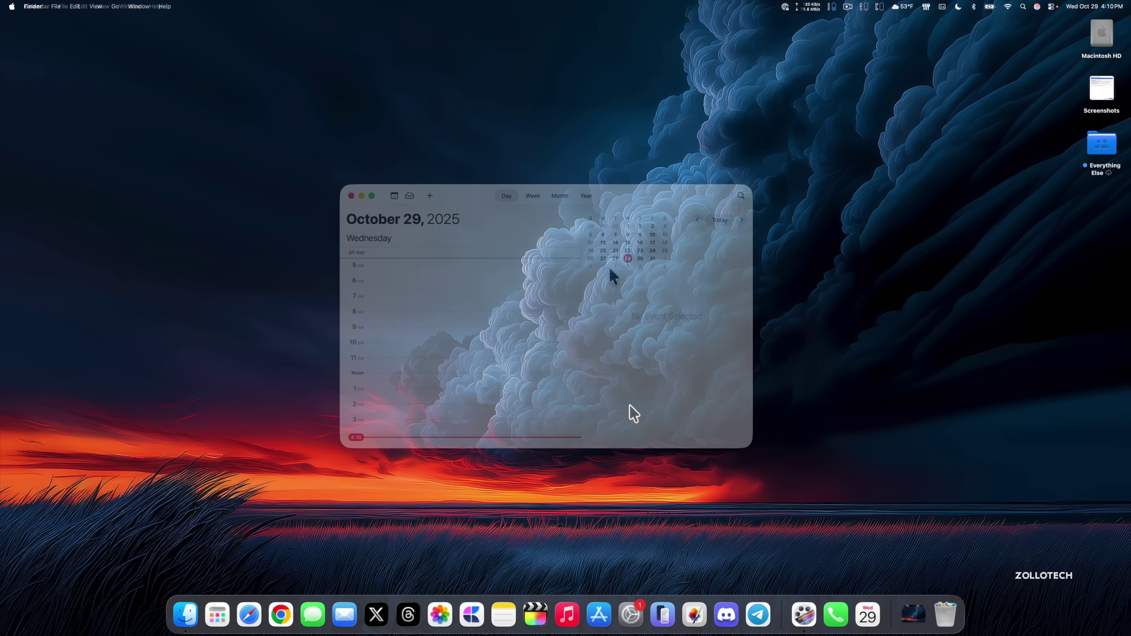